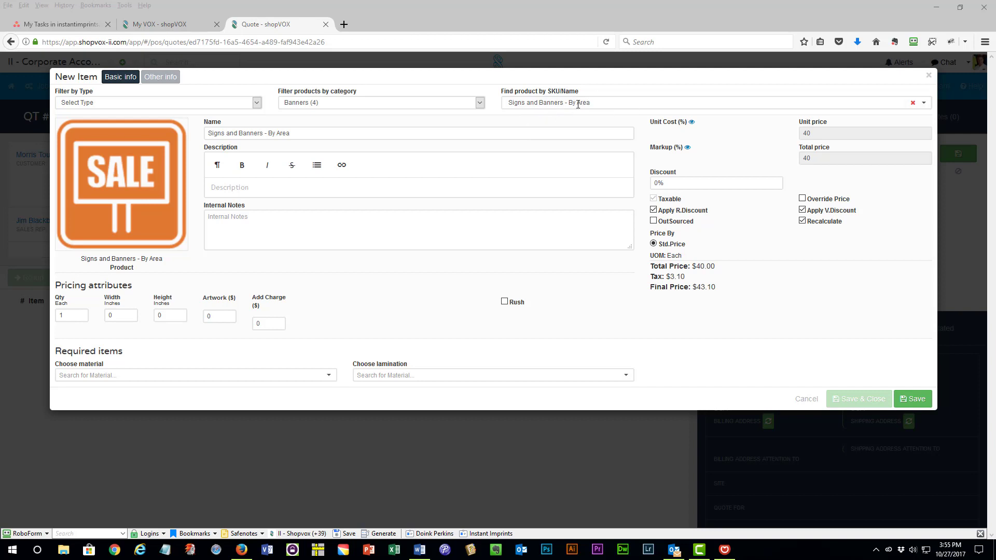
Try pricing the Signs and Banners - By Area item at 36 by 72 inches with Vinyl 13 oz material, and discard the item
{"action": "left_click", "coordinate": [133, 313]}
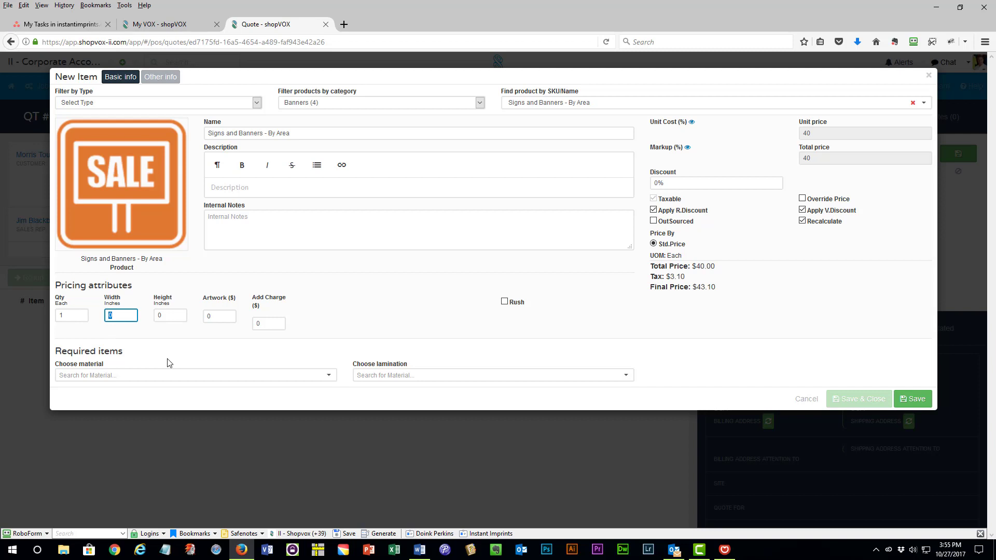
{"action": "type", "text": "36"}
{"action": "left_click", "coordinate": [153, 315]}
{"action": "type", "text": "72"}
{"action": "key", "text": "Tab"}
{"action": "left_click", "coordinate": [330, 375]}
{"action": "type", "text": "v"}
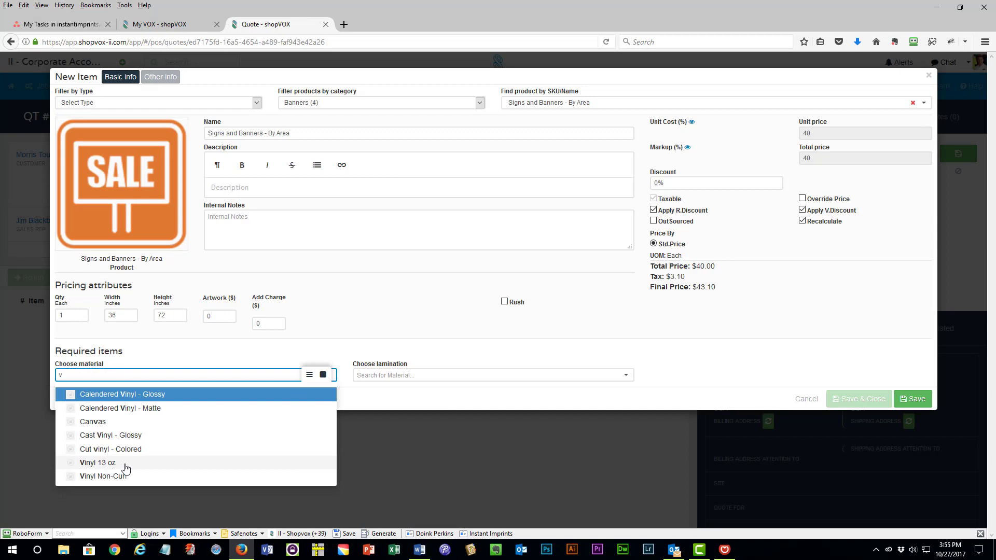
{"action": "left_click", "coordinate": [125, 468]}
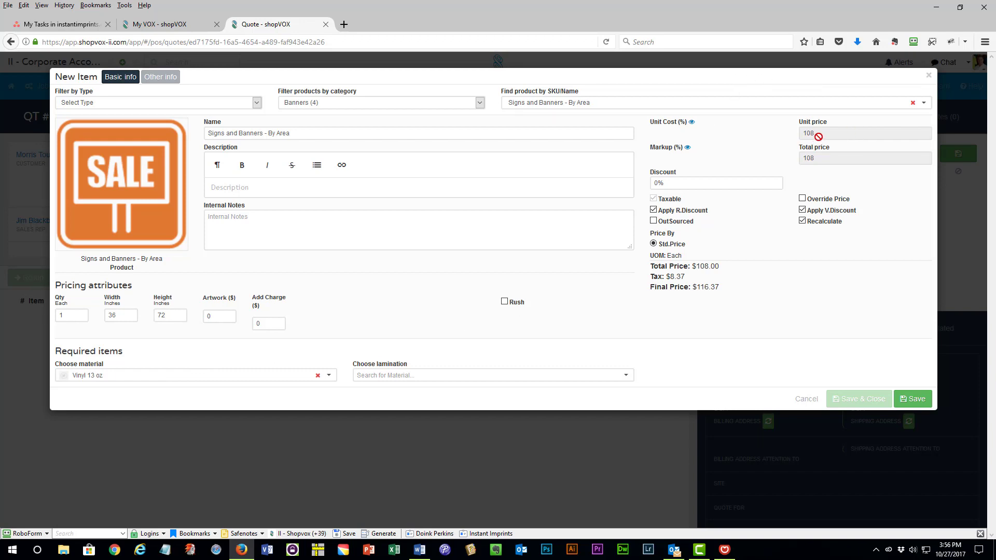
{"action": "left_click", "coordinate": [804, 399]}
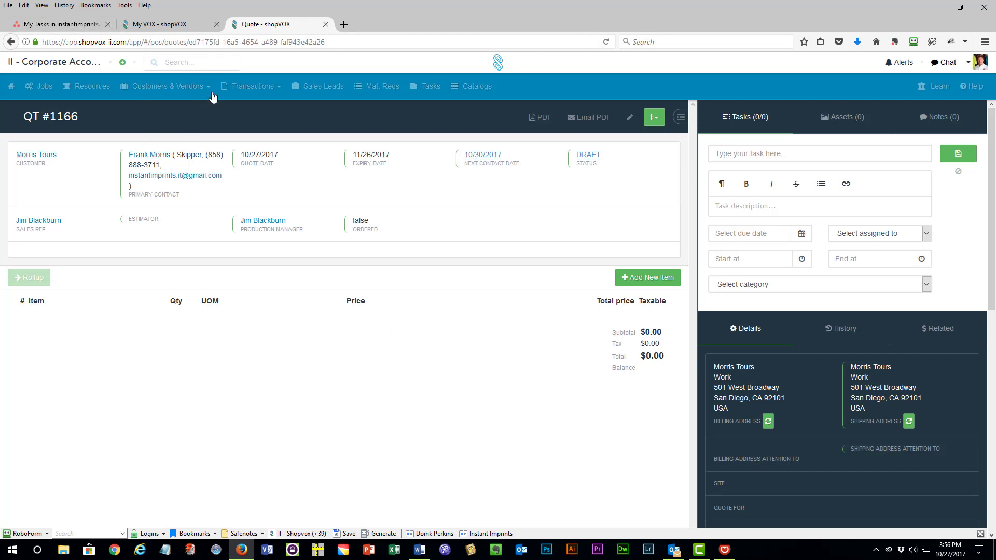
Switch to the My VOX dashboard and open the Materials list in the POS pricing settings
{"action": "left_click", "coordinate": [171, 26]}
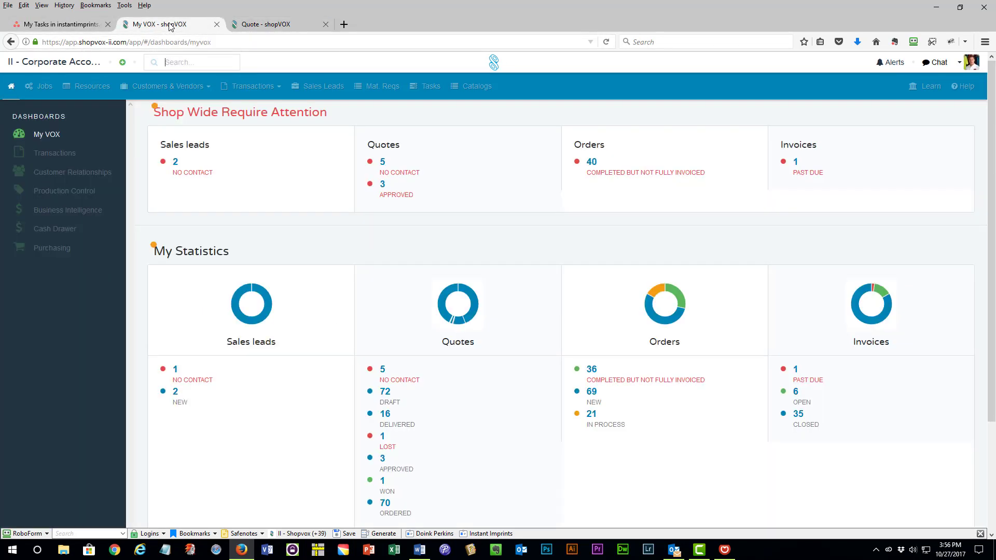
{"action": "left_click", "coordinate": [34, 62]}
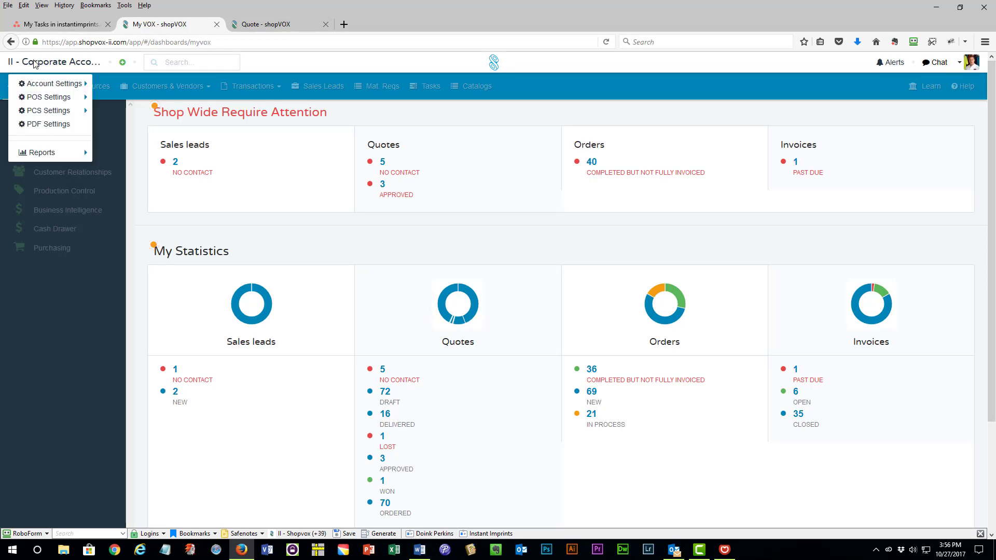
{"action": "mouse_move", "coordinate": [46, 99]}
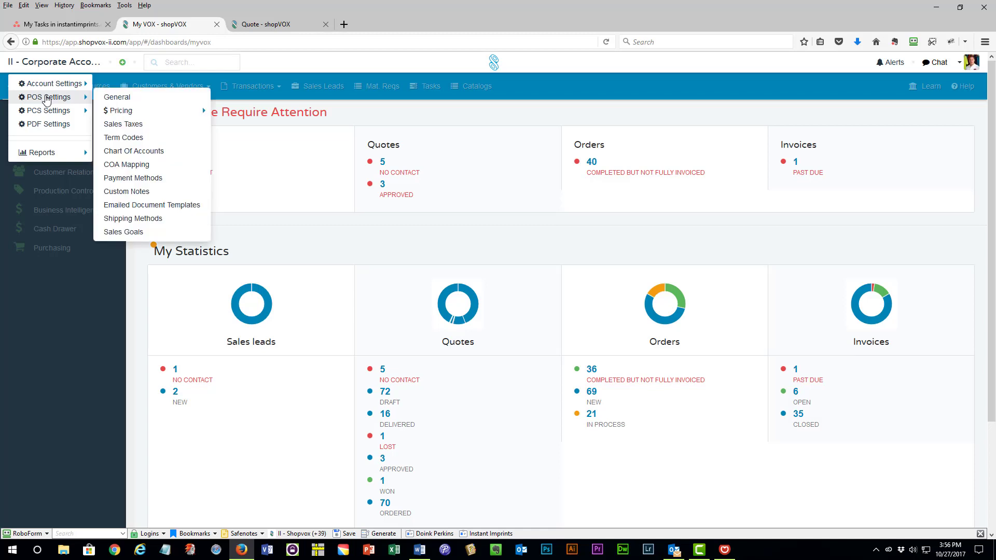
{"action": "mouse_move", "coordinate": [142, 114]}
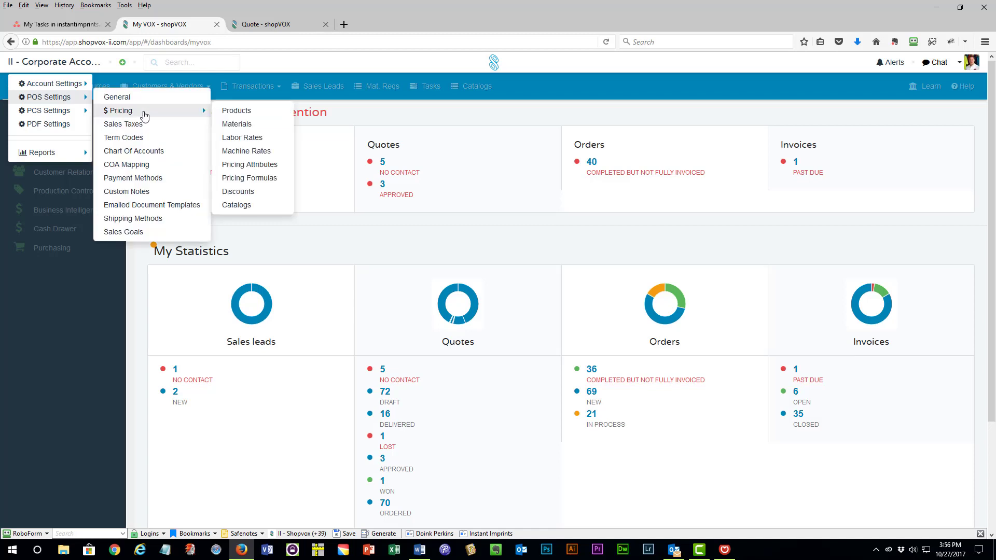
{"action": "left_click", "coordinate": [229, 124]}
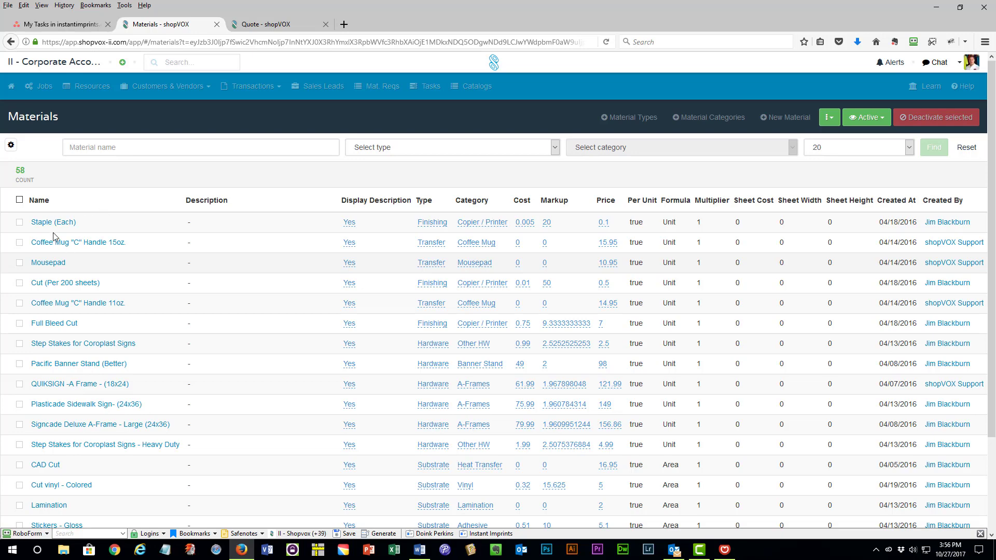
Sort the materials by name in descending order and open the Vinyl 13 oz material
{"action": "left_click", "coordinate": [41, 205]}
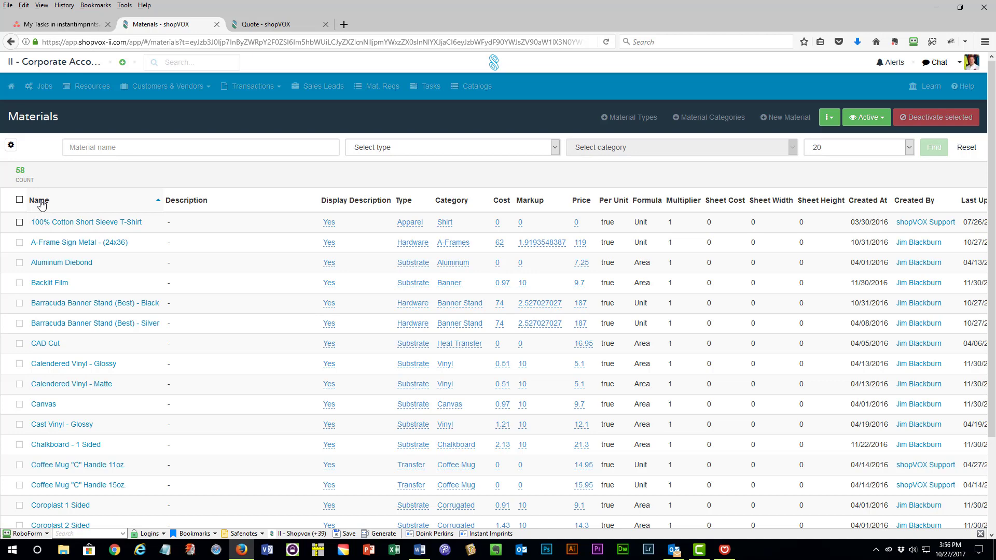
{"action": "left_click", "coordinate": [41, 205]}
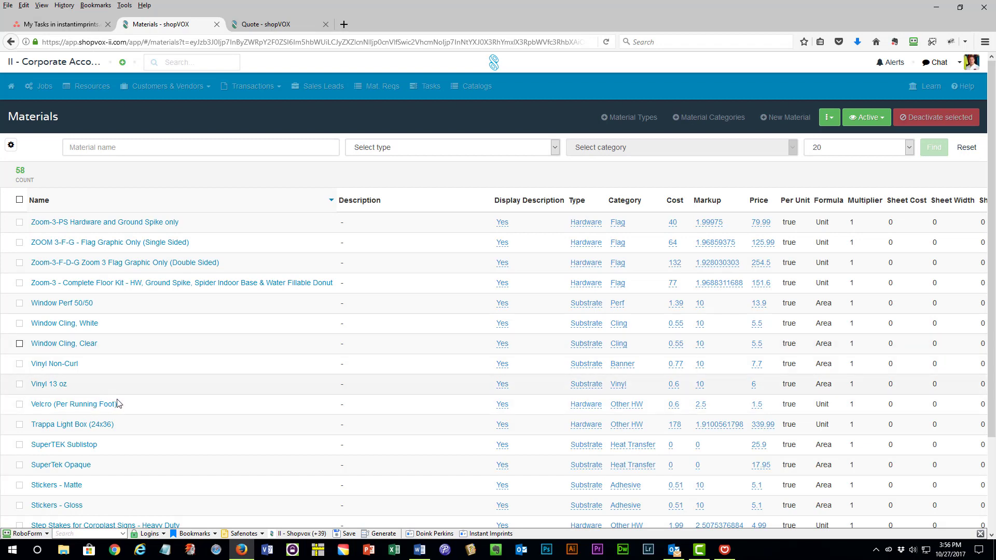
{"action": "left_click", "coordinate": [52, 388]}
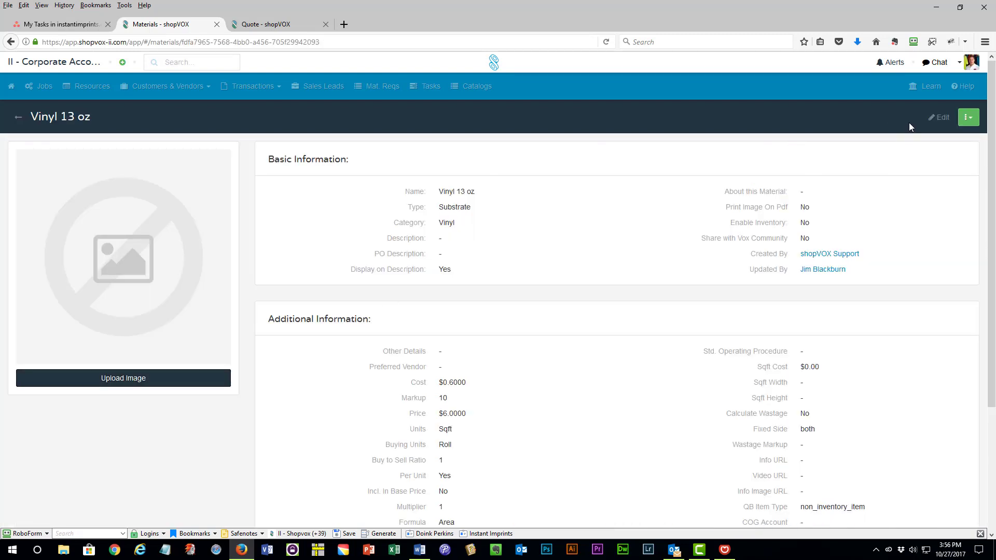
Open the Vinyl 13 oz material for editing and examine its cost, price and markup
{"action": "left_click", "coordinate": [939, 119]}
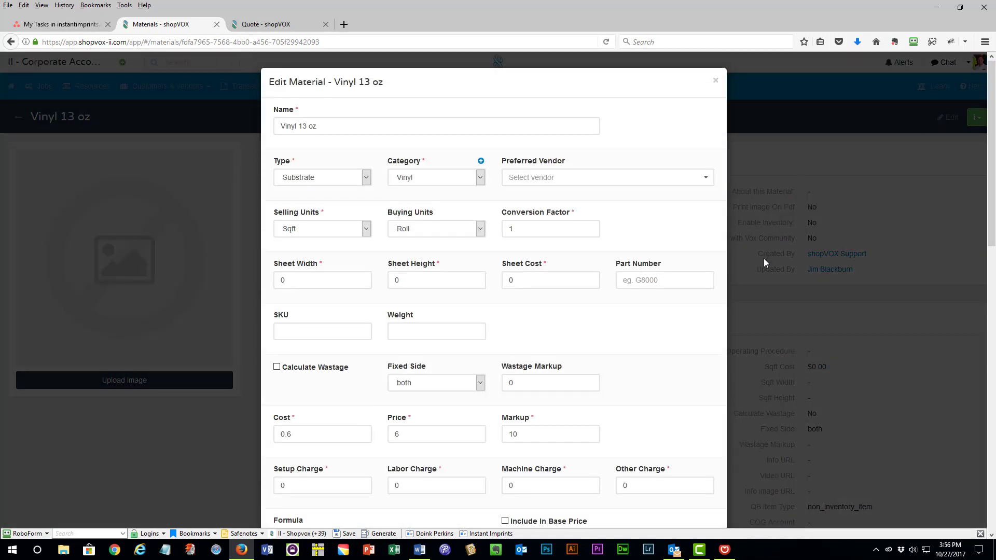
{"action": "scroll", "coordinate": [659, 313], "scroll_direction": "down", "scroll_amount": 2}
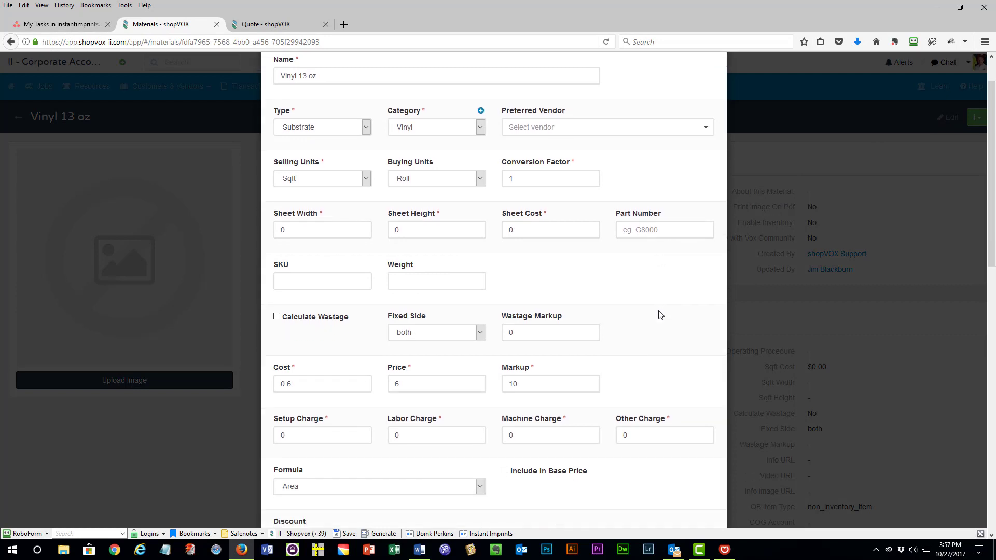
{"action": "scroll", "coordinate": [660, 314], "scroll_direction": "down", "scroll_amount": 5}
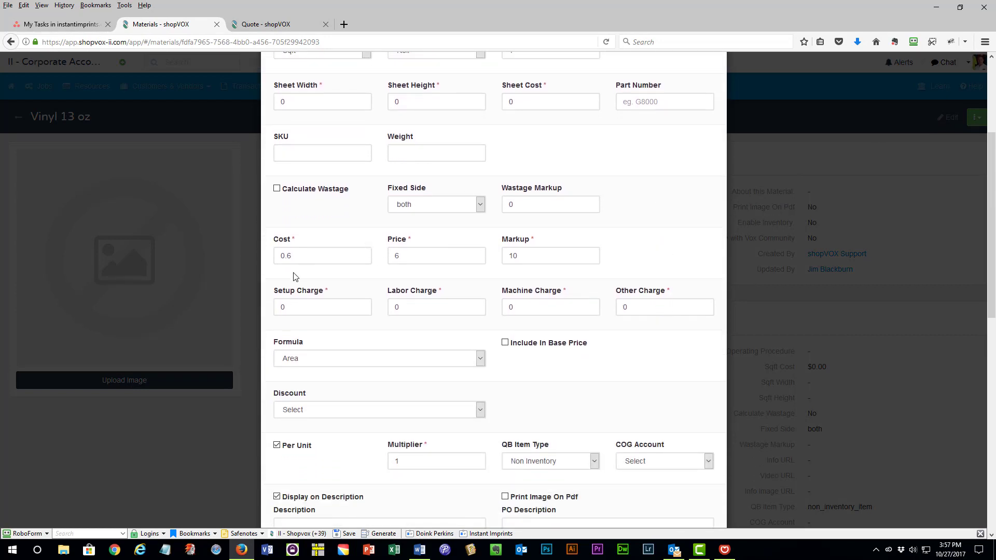
{"action": "left_click", "coordinate": [406, 256]}
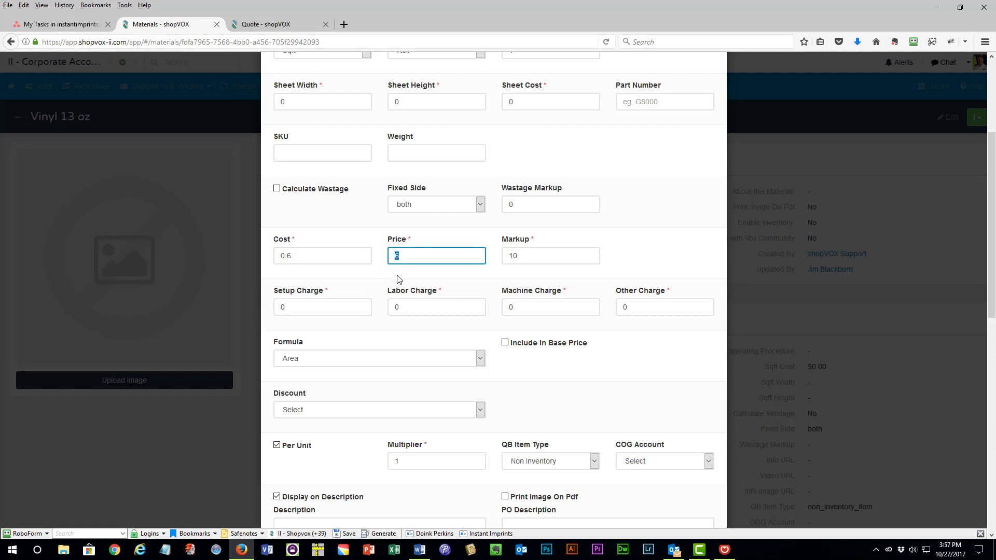
{"action": "left_click", "coordinate": [323, 283]}
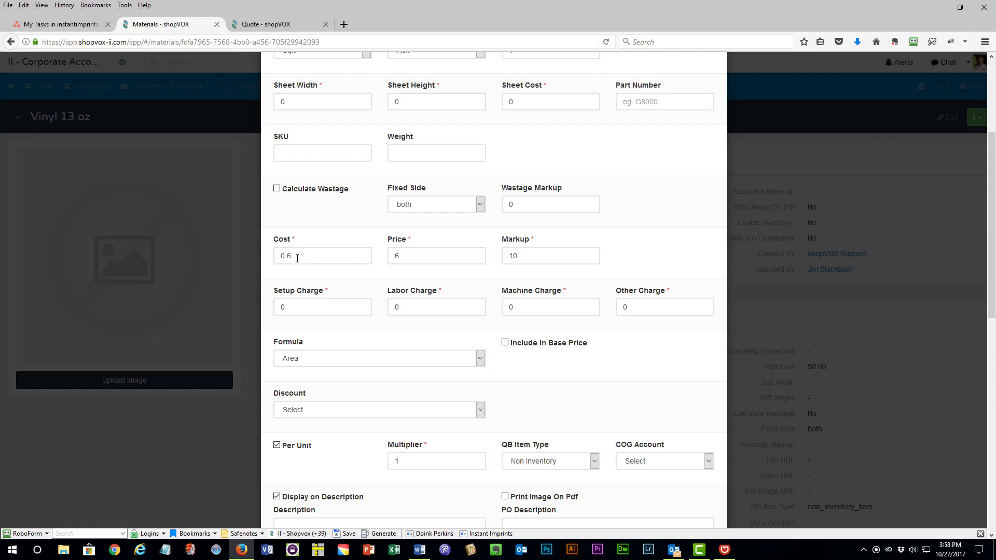
Set the cost of the Vinyl 13 oz material to .70
{"action": "left_click_drag", "start_coordinate": [295, 256], "coordinate": [288, 256]}
{"action": "type", "text": "7"}
{"action": "key", "text": "BackSpace"}
{"action": "key", "text": "BackSpace"}
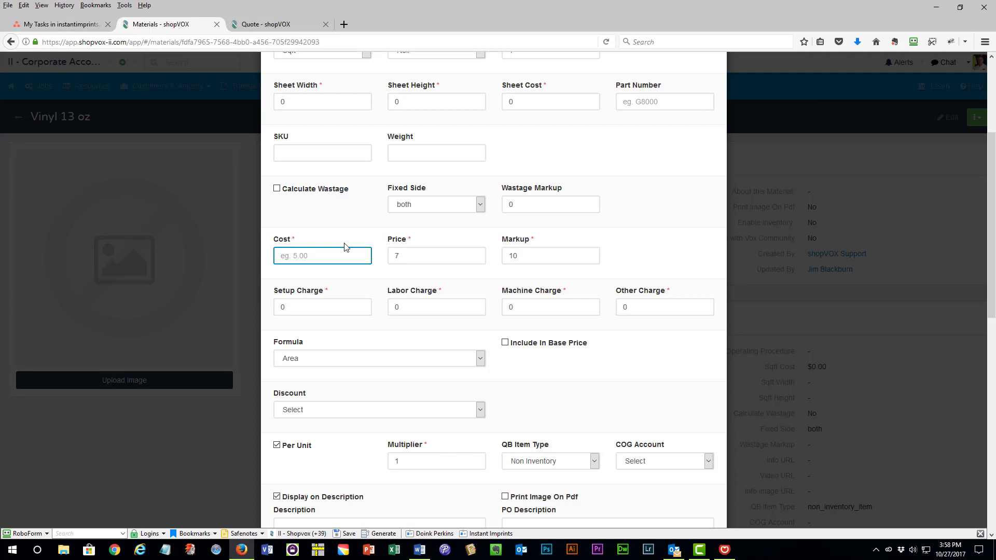
{"action": "type", "text": ".70"}
{"action": "key", "text": "Tab"}
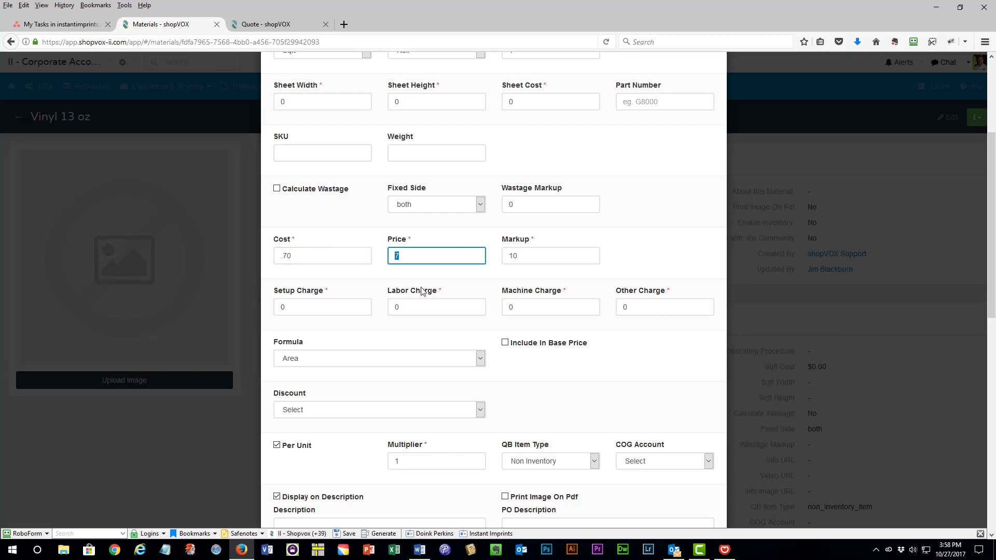
Set the price of the Vinyl 13 oz material to 8.00
{"action": "left_click", "coordinate": [393, 266]}
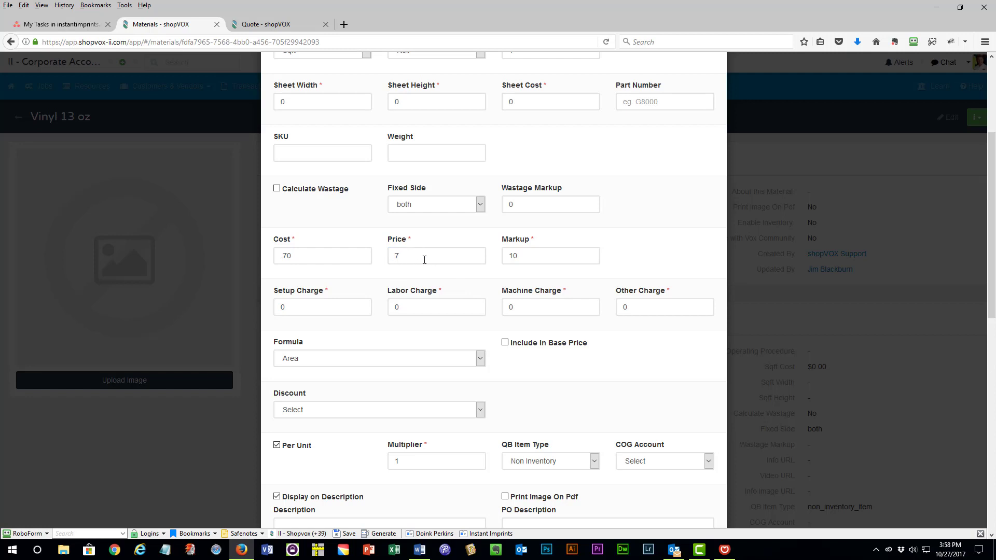
{"action": "left_click", "coordinate": [411, 255]}
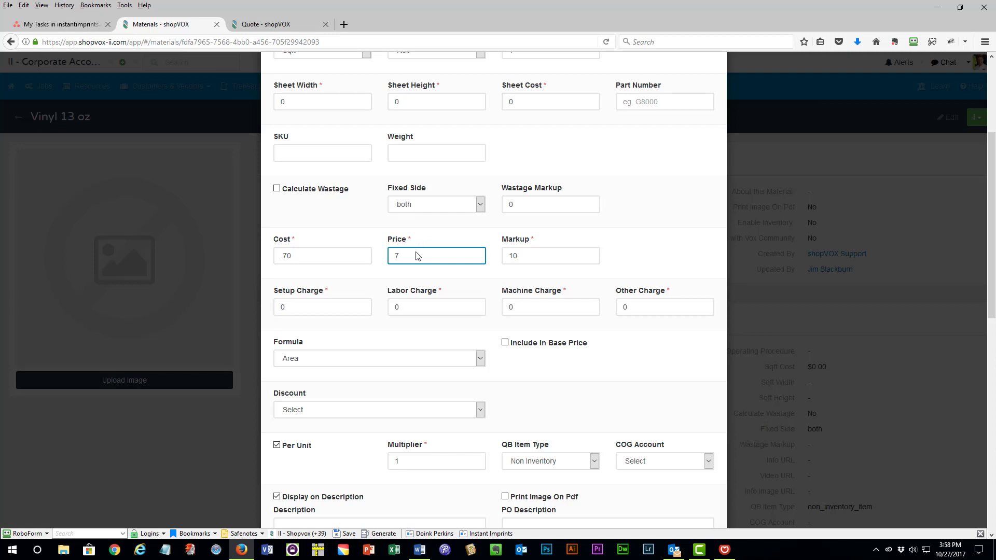
{"action": "left_click_drag", "start_coordinate": [419, 256], "coordinate": [382, 255]}
{"action": "type", "text": "8.00"}
{"action": "key", "text": "Tab"}
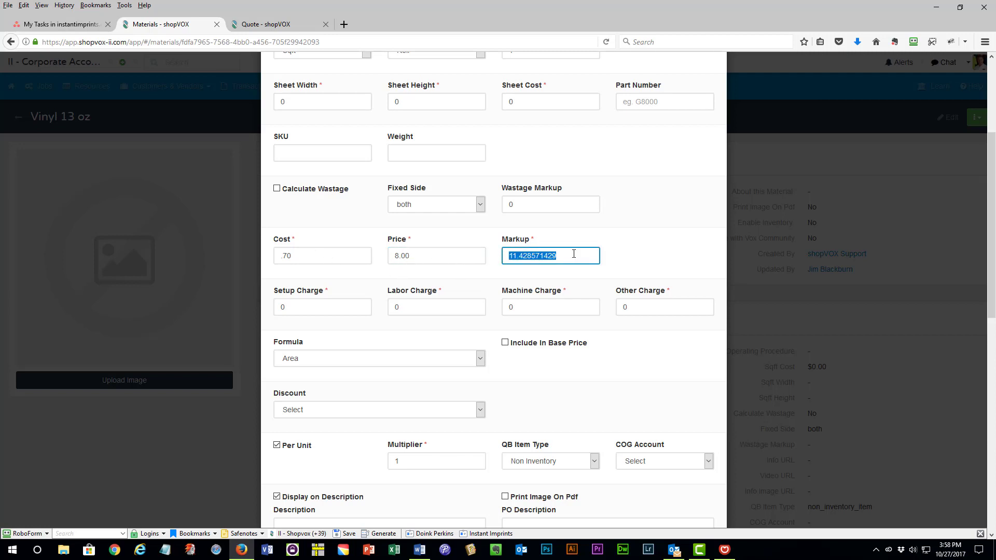
Set the markup of the Vinyl 13 oz material to 10
{"action": "left_click_drag", "start_coordinate": [573, 254], "coordinate": [466, 248]}
{"action": "type", "text": "10"}
{"action": "key", "text": "Tab"}
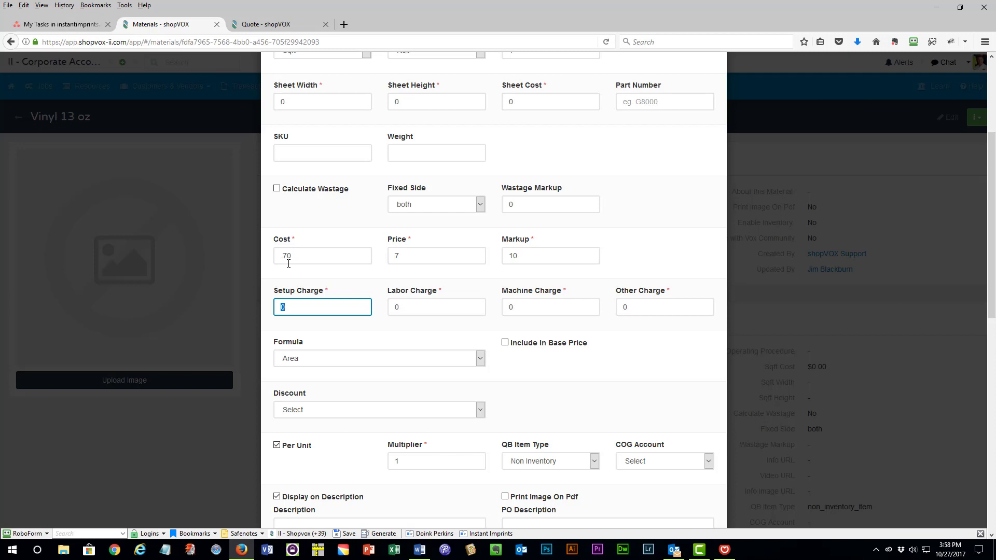
Set the cost of the Vinyl 13 oz material to .60
{"action": "left_click", "coordinate": [331, 254]}
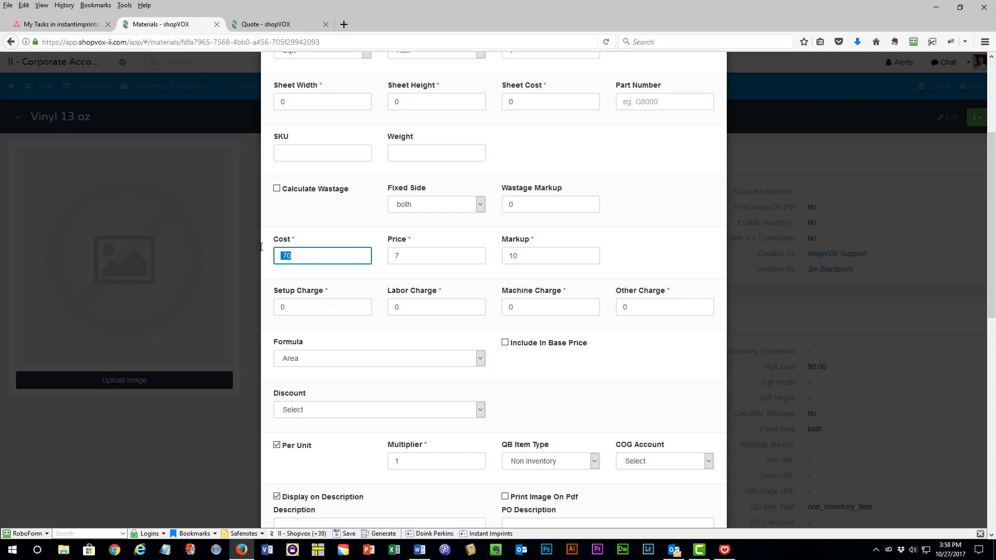
{"action": "type", "text": ".60"}
{"action": "key", "text": "Tab"}
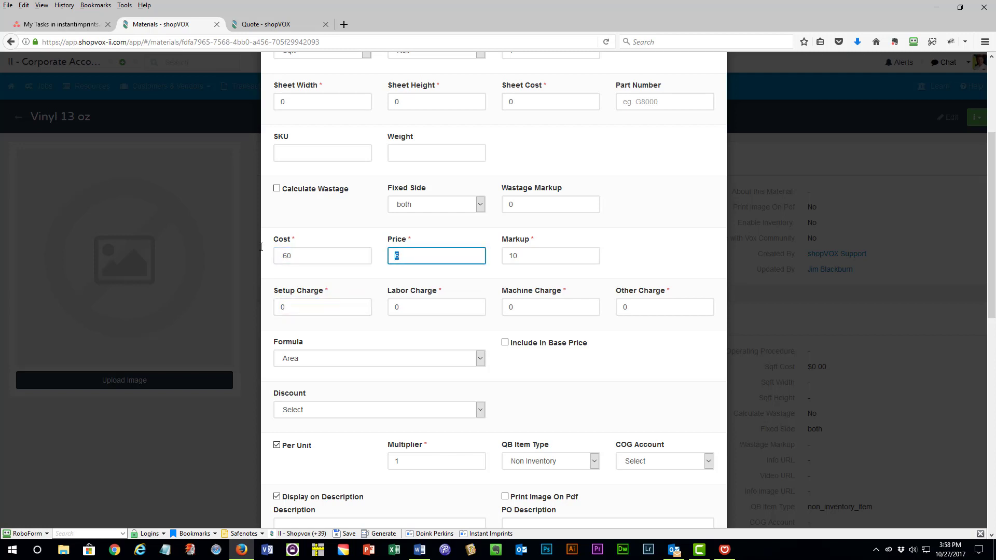
{"action": "left_click", "coordinate": [441, 256]}
Review the remaining fields of the Vinyl 13 oz material, keeping its name, and save the material
{"action": "scroll", "coordinate": [562, 257], "scroll_direction": "down", "scroll_amount": 2}
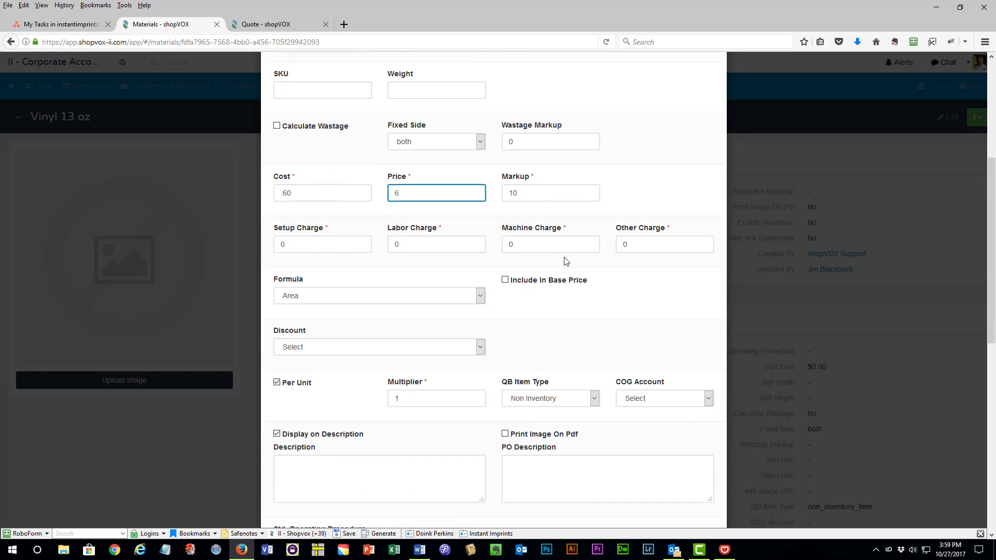
{"action": "scroll", "coordinate": [629, 275], "scroll_direction": "up", "scroll_amount": 8}
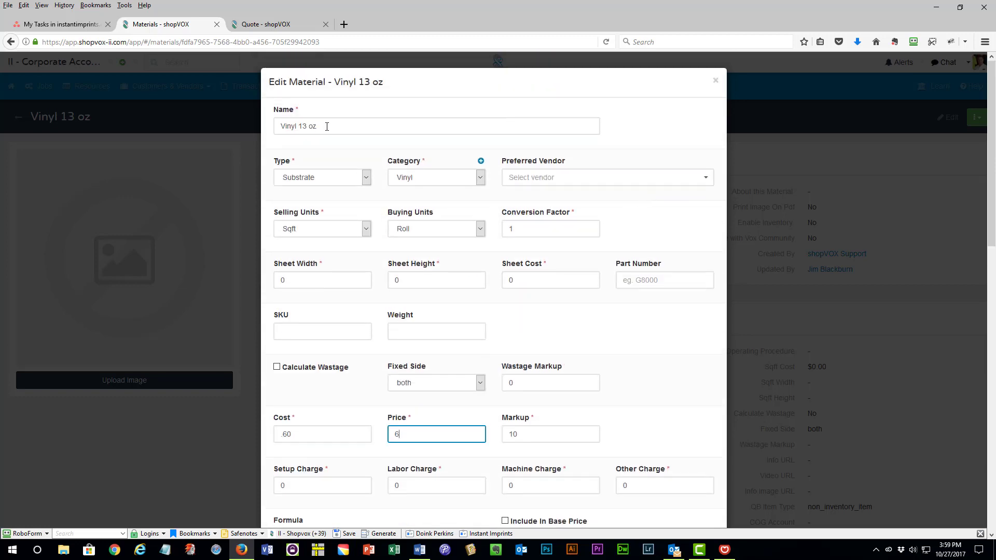
{"action": "triple_click", "coordinate": [281, 133]}
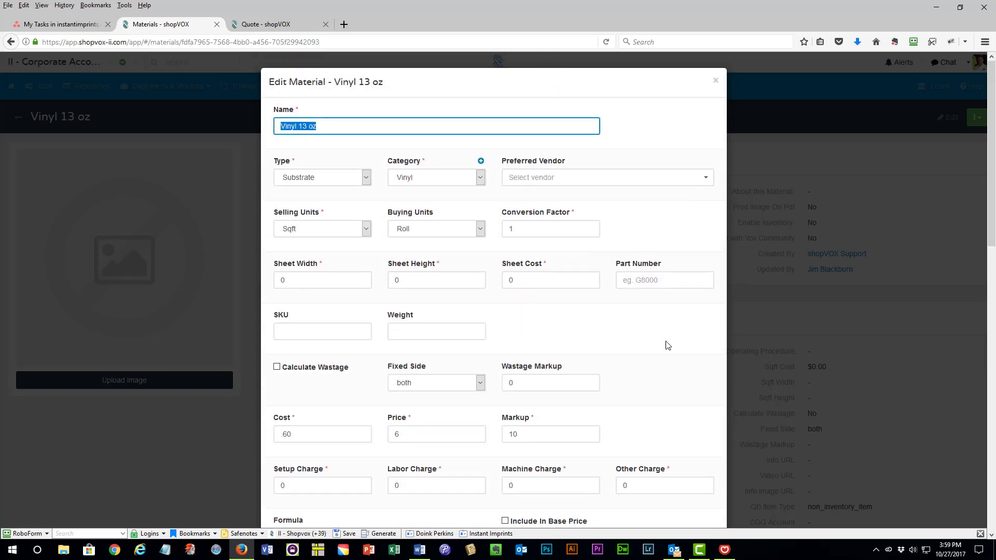
{"action": "left_click", "coordinate": [692, 373]}
{"action": "scroll", "coordinate": [694, 369], "scroll_direction": "down", "scroll_amount": 6}
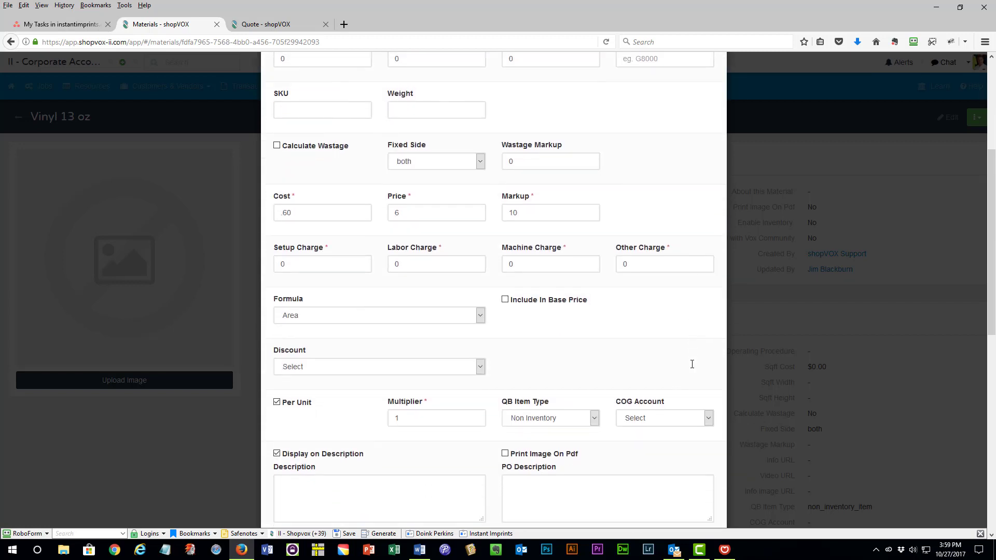
{"action": "scroll", "coordinate": [682, 415], "scroll_direction": "down", "scroll_amount": 7}
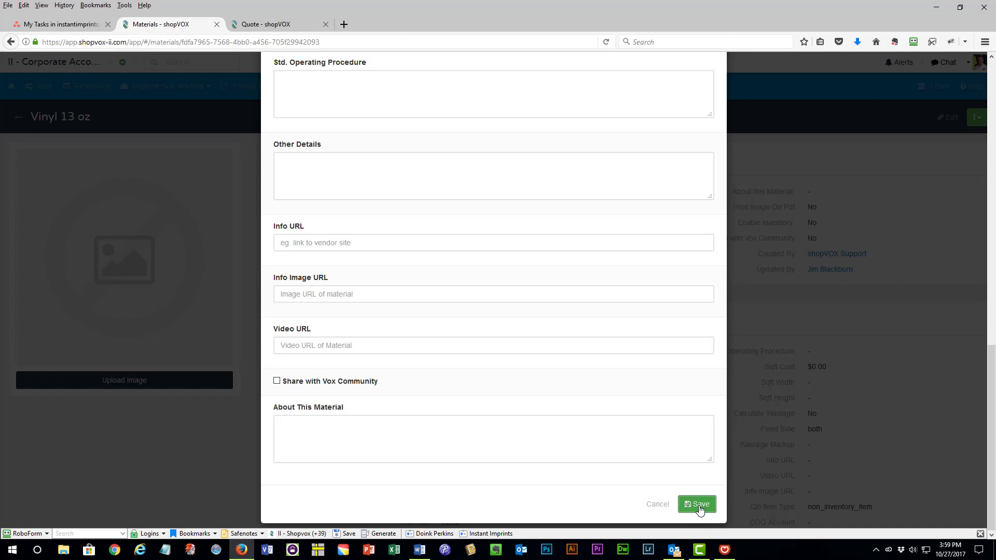
{"action": "left_click", "coordinate": [698, 505]}
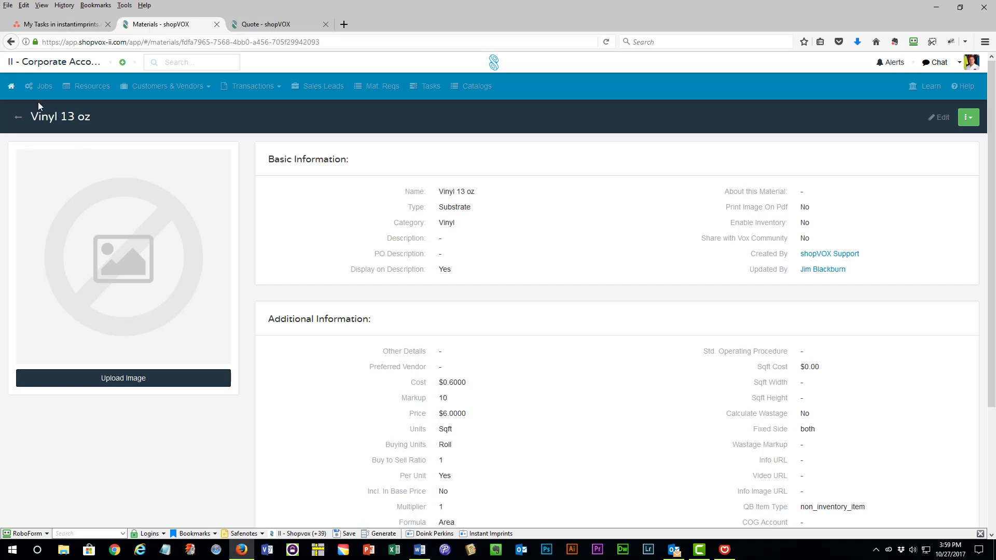
Return to the Materials list, sort it by name in descending order and reopen the Vinyl 13 oz material
{"action": "left_click", "coordinate": [18, 119]}
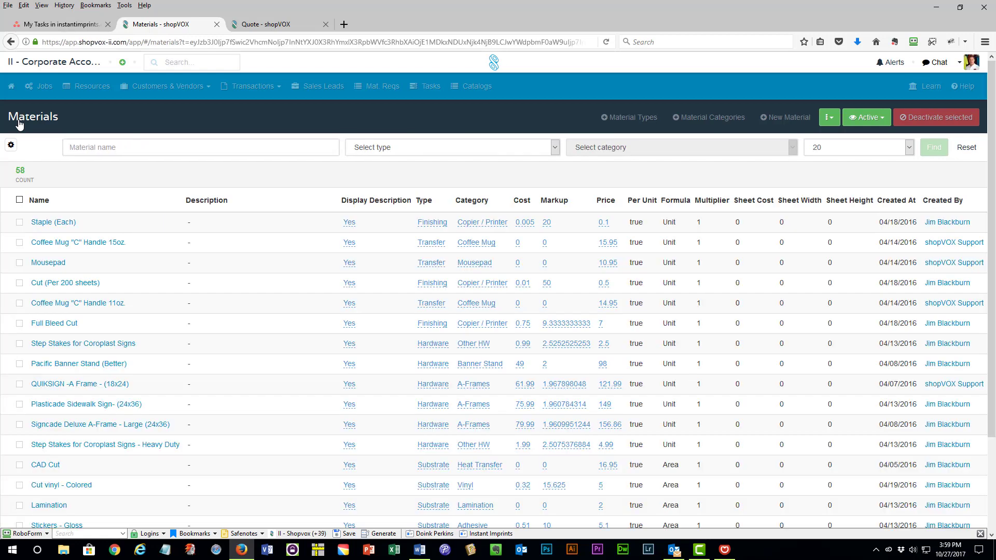
{"action": "left_click", "coordinate": [47, 206]}
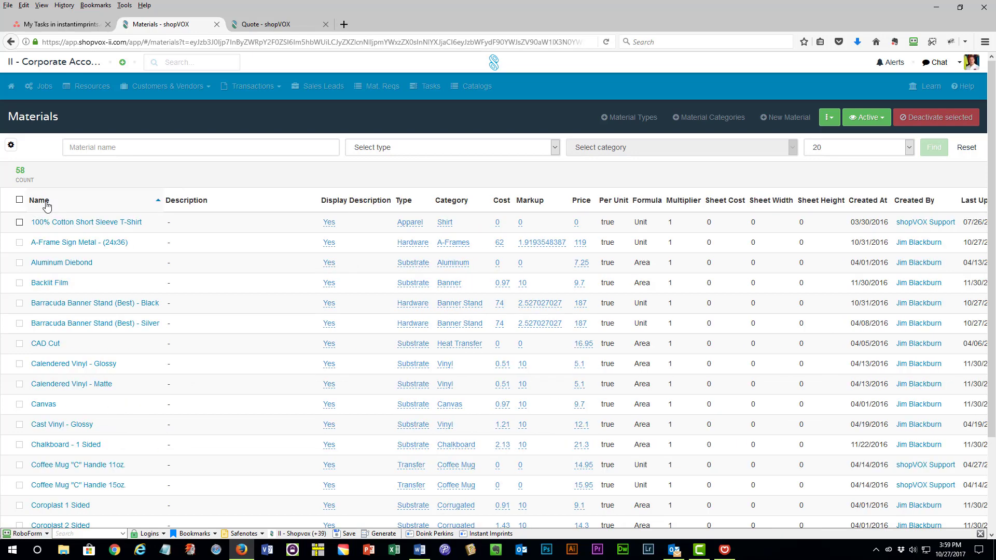
{"action": "left_click", "coordinate": [37, 205]}
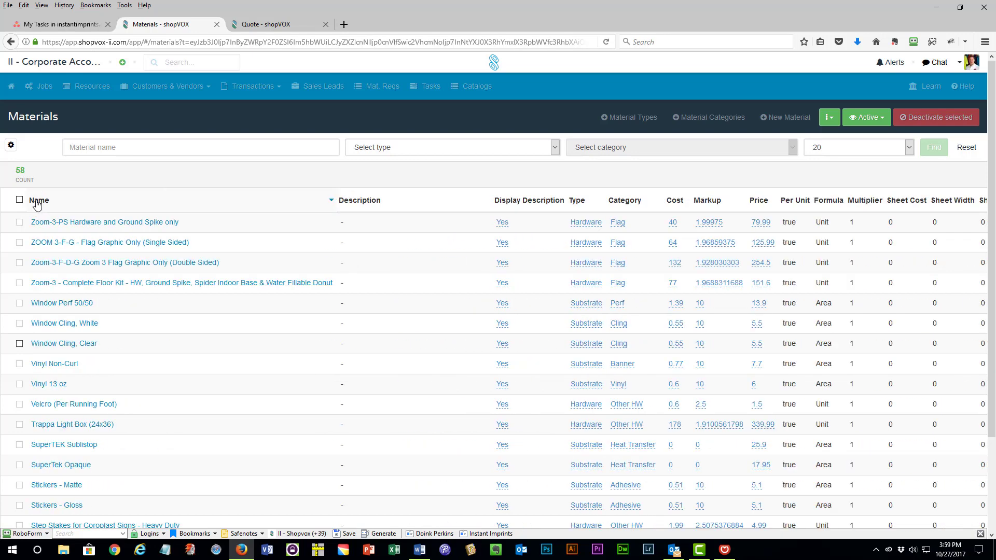
{"action": "left_click", "coordinate": [52, 384]}
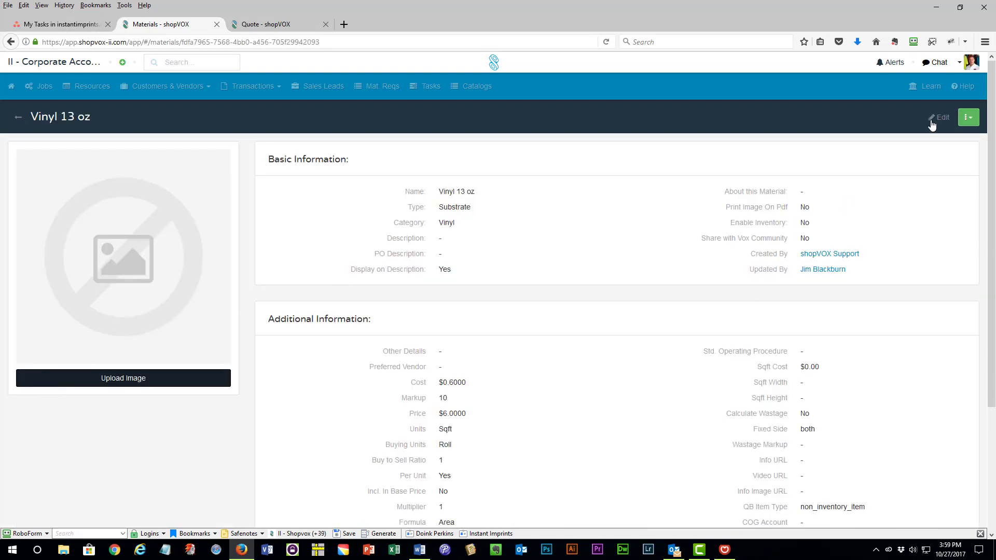
Create a copy of the Vinyl 13 oz material and highlight the copy's title
{"action": "left_click", "coordinate": [968, 118]}
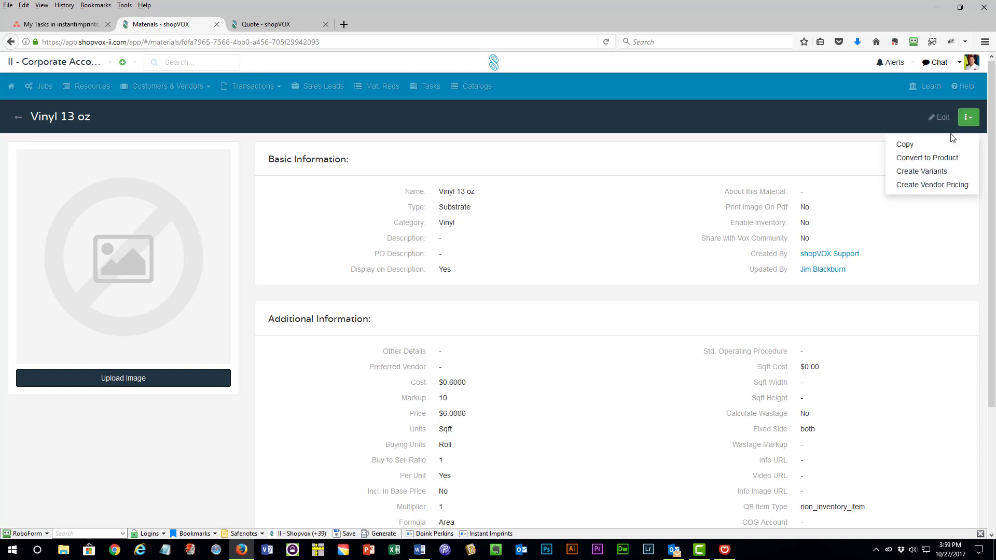
{"action": "left_click", "coordinate": [913, 147]}
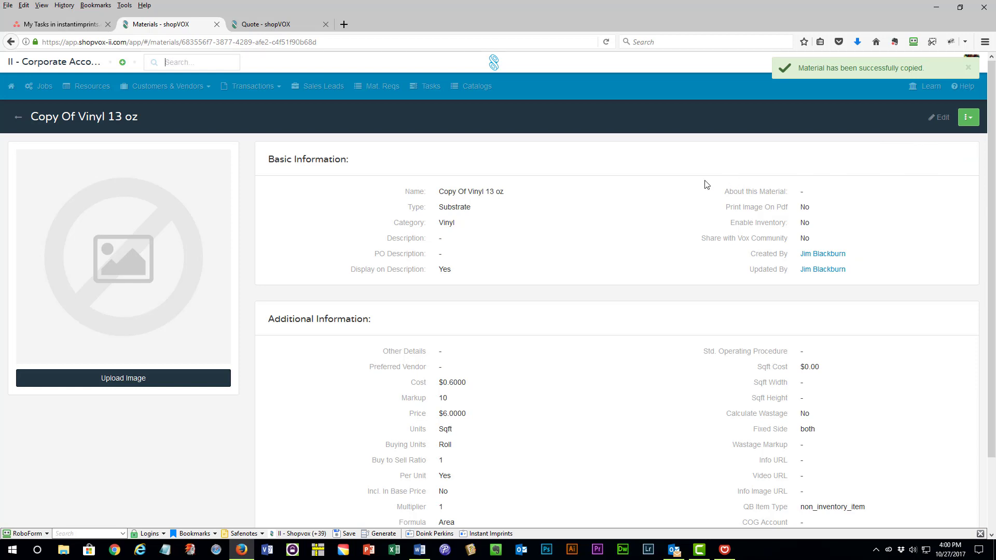
{"action": "left_click_drag", "start_coordinate": [143, 120], "coordinate": [30, 119]}
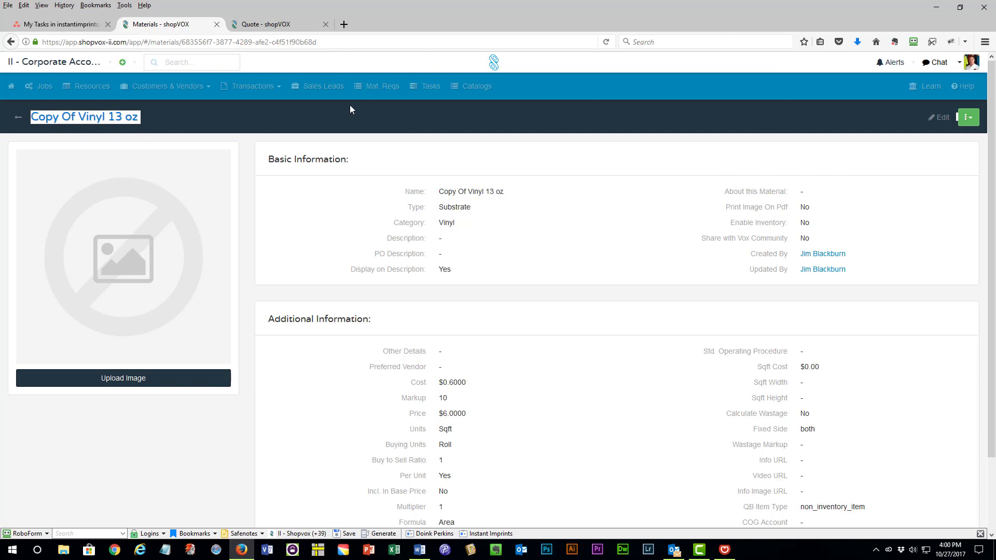
Edit the copied material and rename it as Vinyl 15oz PET Blockout
{"action": "left_click", "coordinate": [939, 118]}
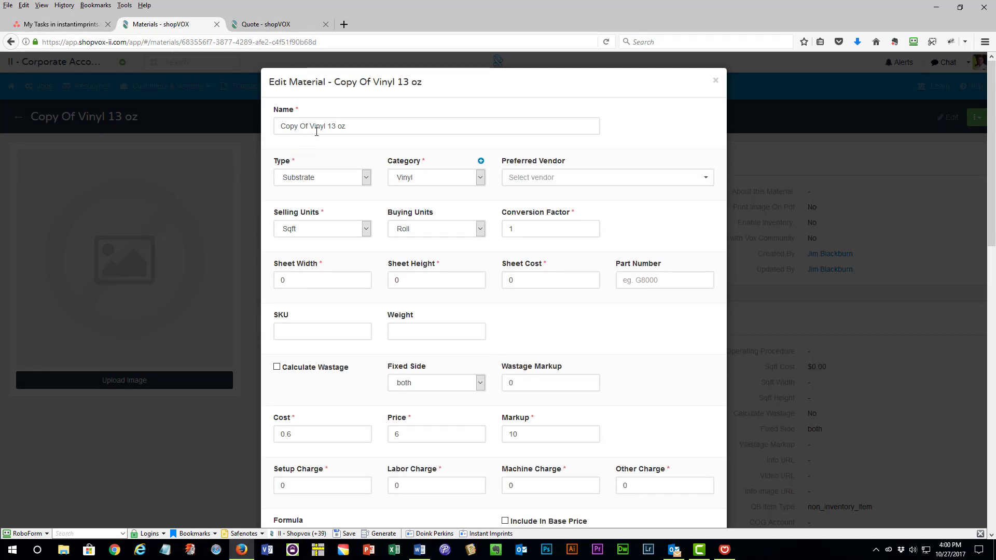
{"action": "left_click", "coordinate": [311, 124]}
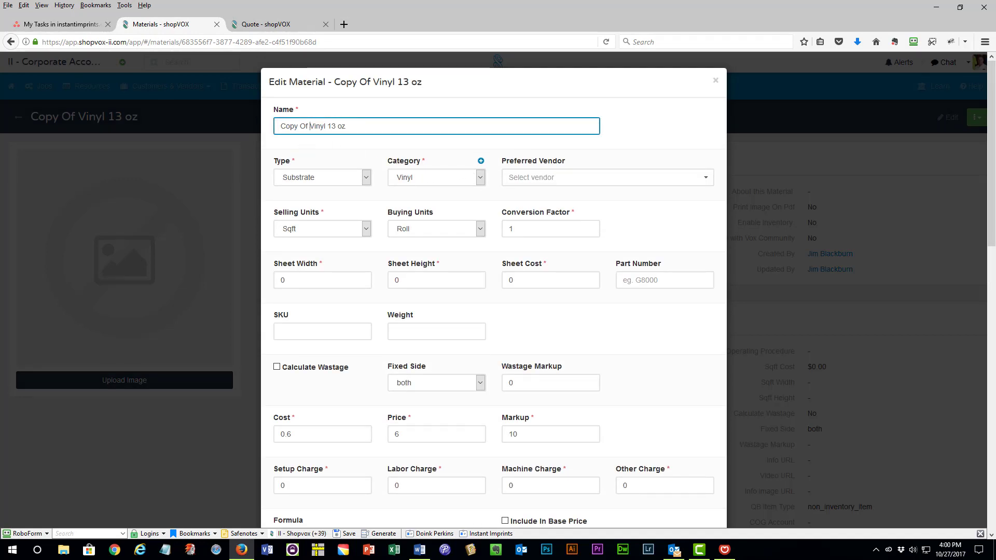
{"action": "left_click_drag", "start_coordinate": [309, 126], "coordinate": [280, 126]}
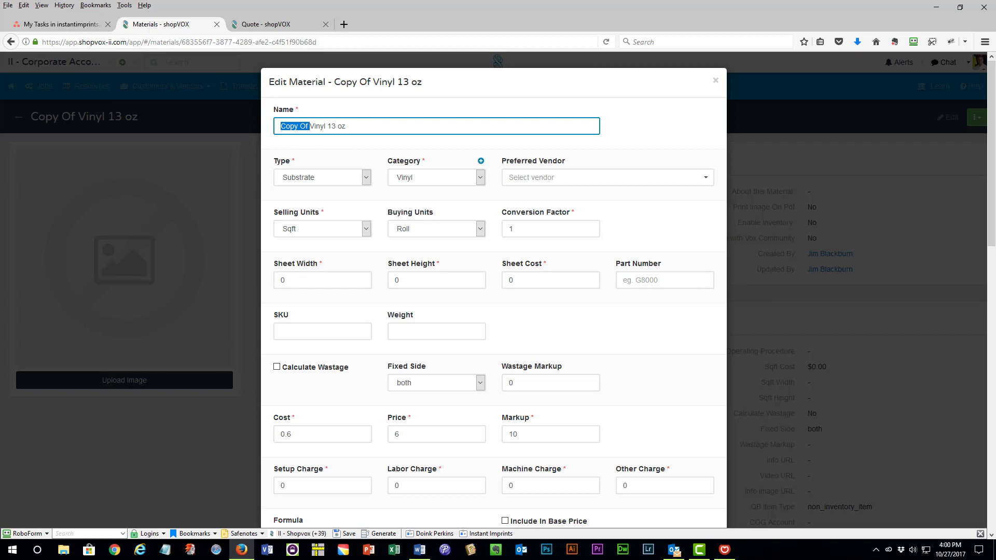
{"action": "key", "text": "BackSpace"}
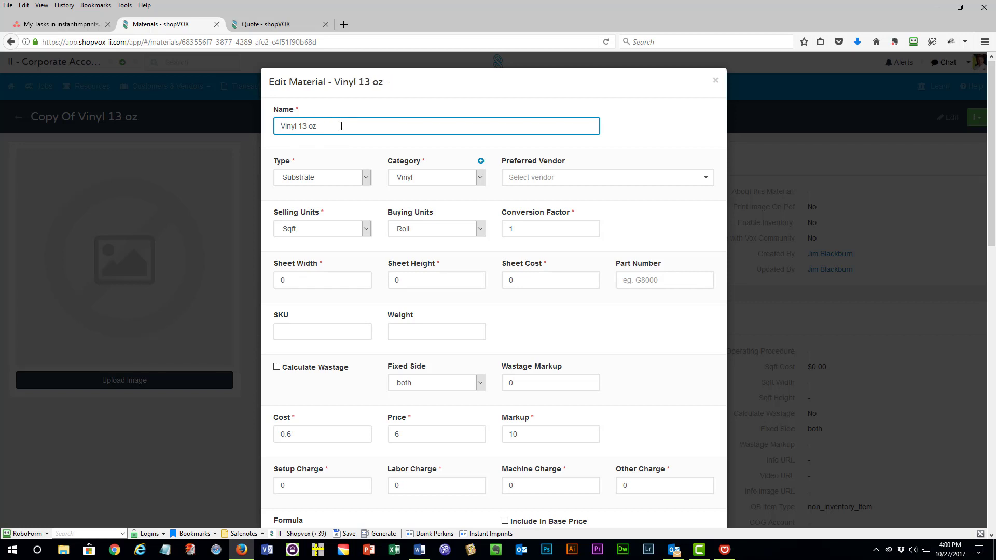
{"action": "left_click_drag", "start_coordinate": [341, 126], "coordinate": [298, 126]}
{"action": "type", "text": "15oz PET Blockout"}
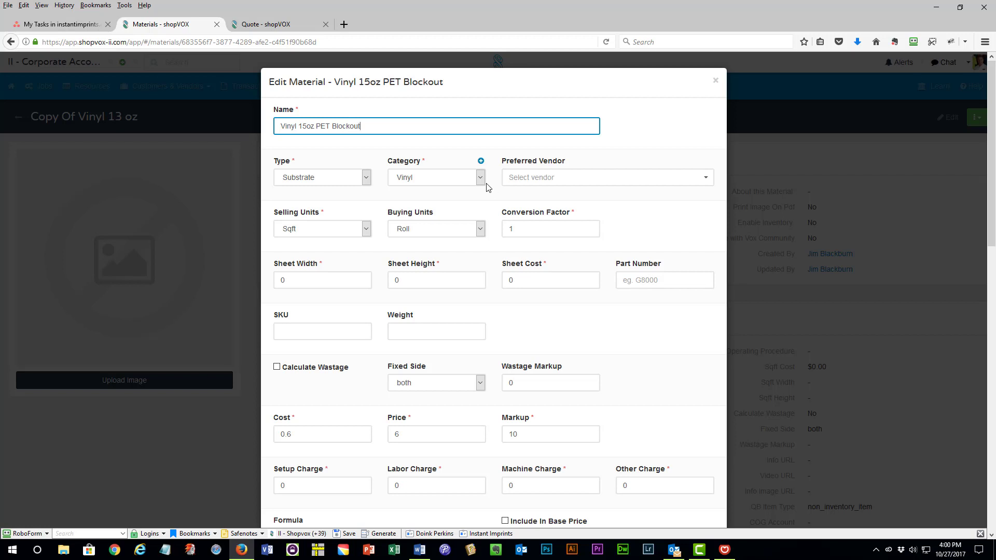
Set the cost of the Vinyl 15oz PET Blockout material to .72, keeping the markup at 10
{"action": "scroll", "coordinate": [456, 306], "scroll_direction": "down", "scroll_amount": 3}
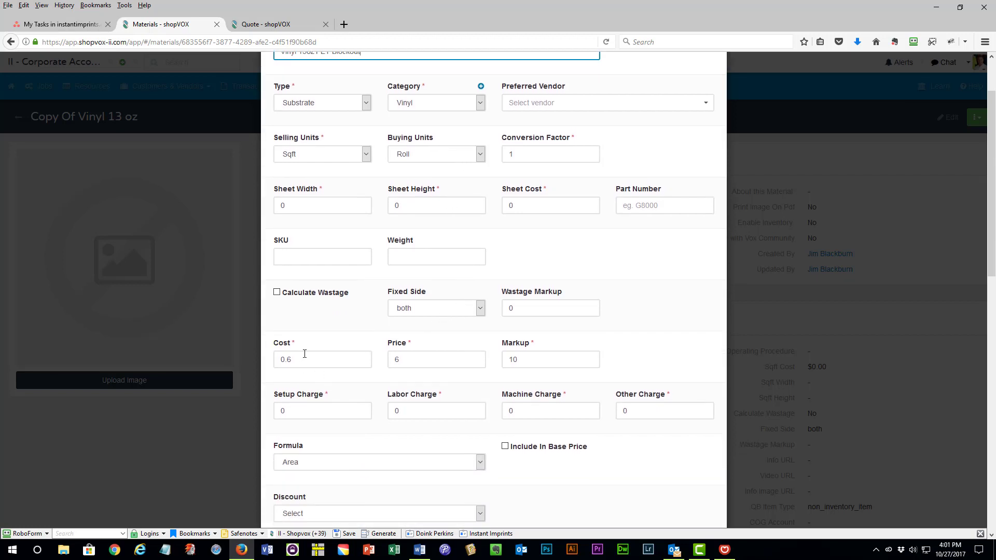
{"action": "scroll", "coordinate": [308, 363], "scroll_direction": "down", "scroll_amount": 2}
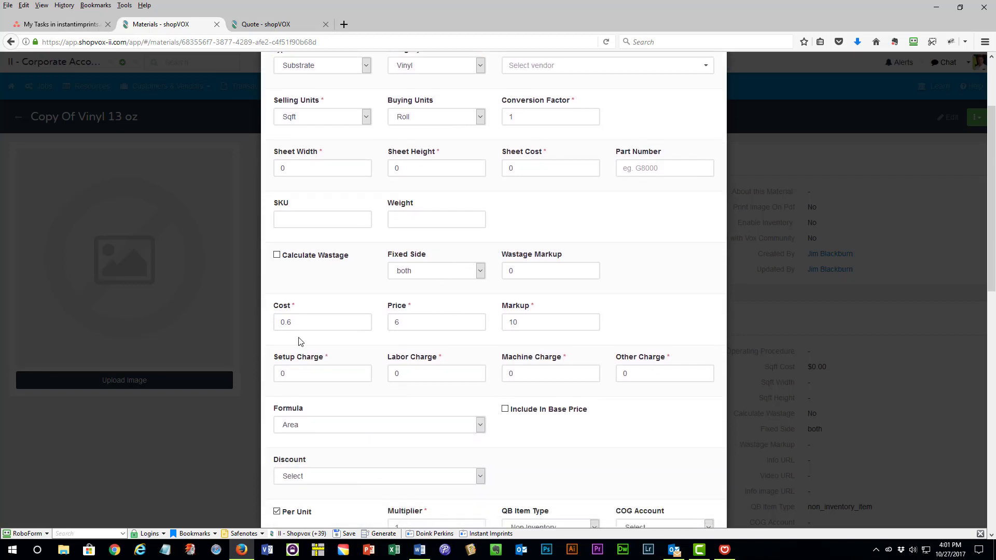
{"action": "left_click_drag", "start_coordinate": [308, 320], "coordinate": [267, 316]}
{"action": "type", "text": ".72"}
{"action": "key", "text": "Tab"}
{"action": "left_click", "coordinate": [533, 322]}
Review the remaining fields of the Vinyl 15oz PET Blockout material and save it
{"action": "scroll", "coordinate": [447, 309], "scroll_direction": "down", "scroll_amount": 4}
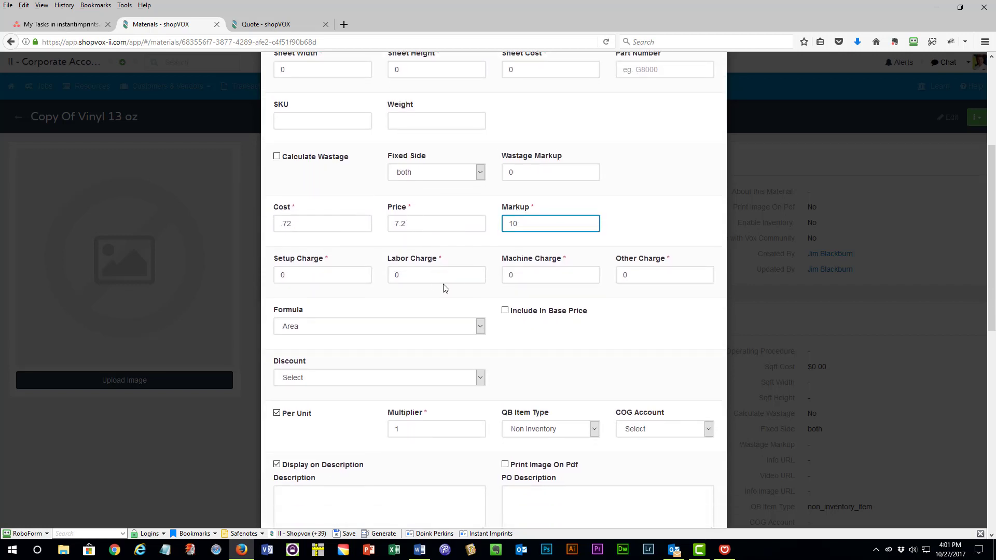
{"action": "scroll", "coordinate": [444, 287], "scroll_direction": "down", "scroll_amount": 14}
{"action": "scroll", "coordinate": [644, 412], "scroll_direction": "up", "scroll_amount": 20}
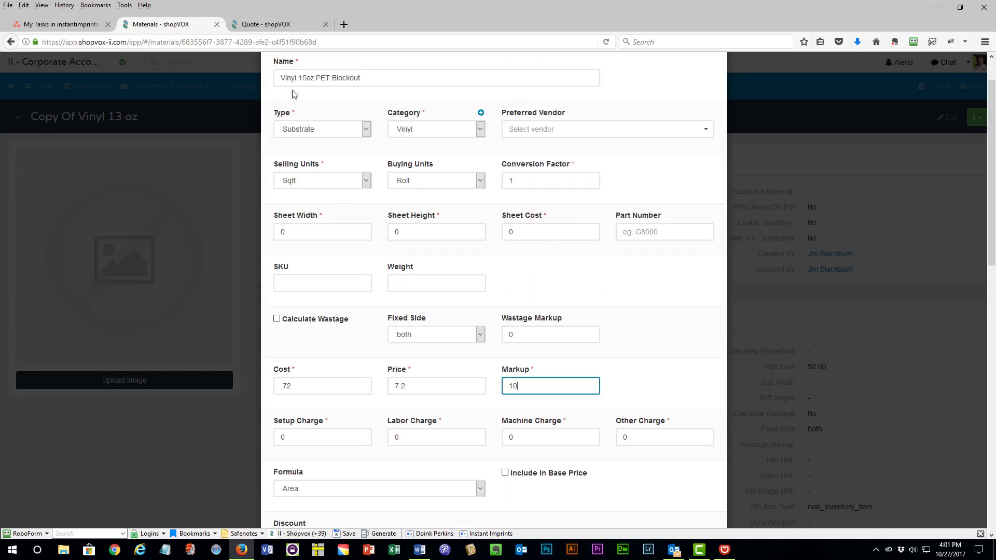
{"action": "scroll", "coordinate": [363, 104], "scroll_direction": "up", "scroll_amount": 2}
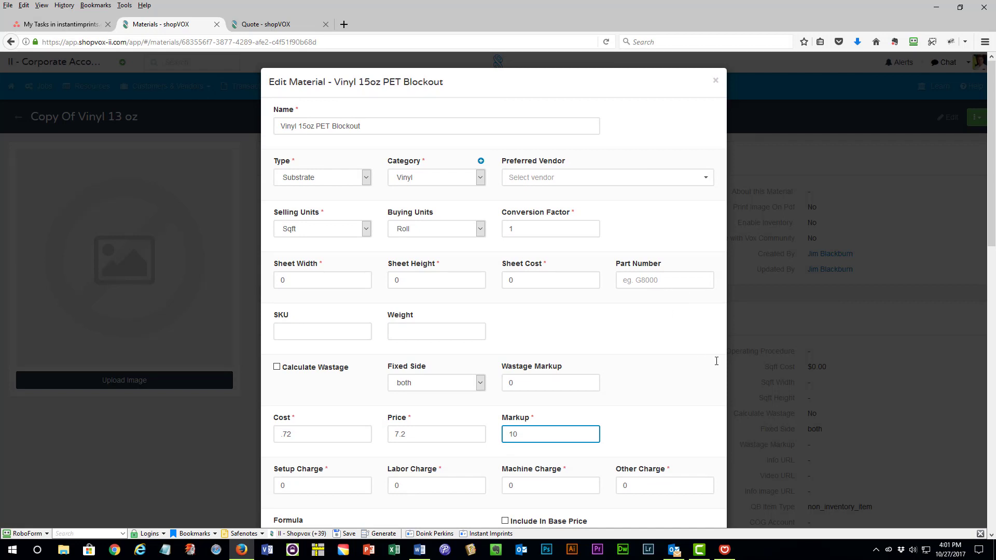
{"action": "scroll", "coordinate": [700, 358], "scroll_direction": "down", "scroll_amount": 20}
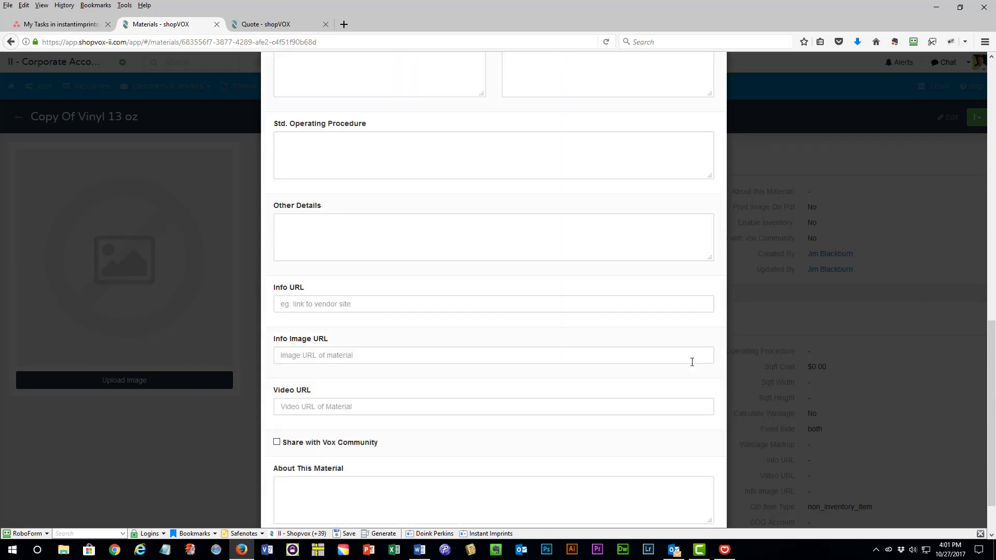
{"action": "scroll", "coordinate": [692, 362], "scroll_direction": "down", "scroll_amount": 2}
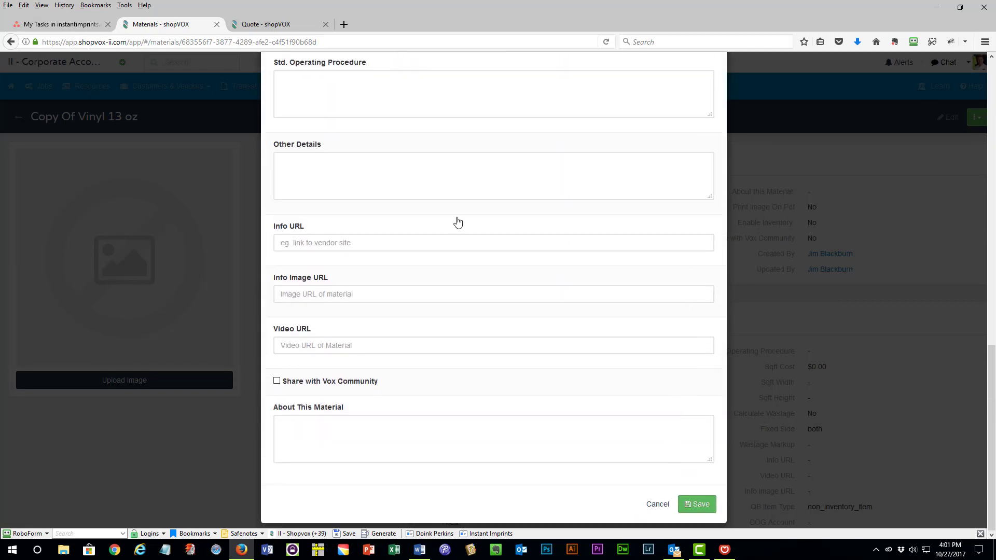
{"action": "left_click", "coordinate": [704, 509]}
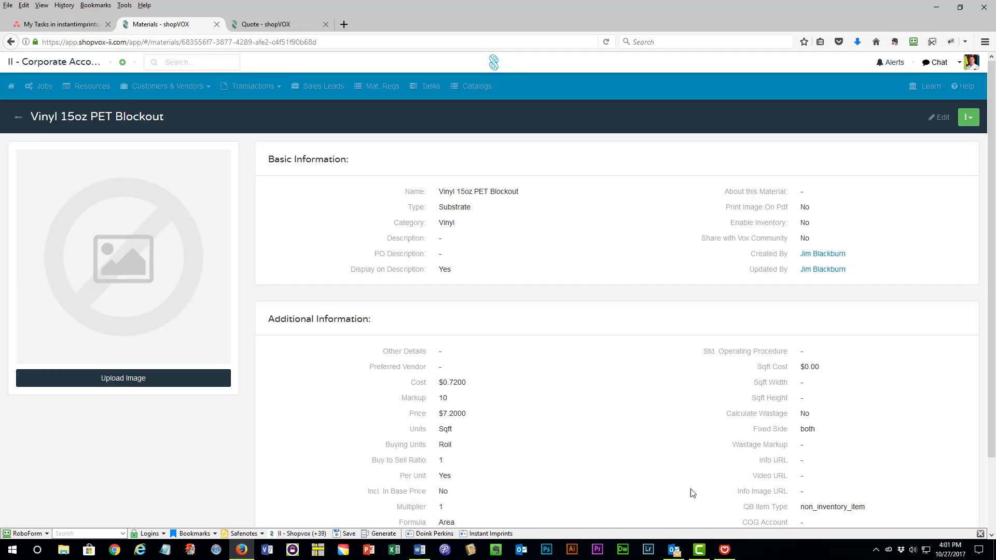
Return to the Materials list, sort it by name in descending order, and select and deselect Vinyl 15oz PET Blockout
{"action": "left_click", "coordinate": [19, 121]}
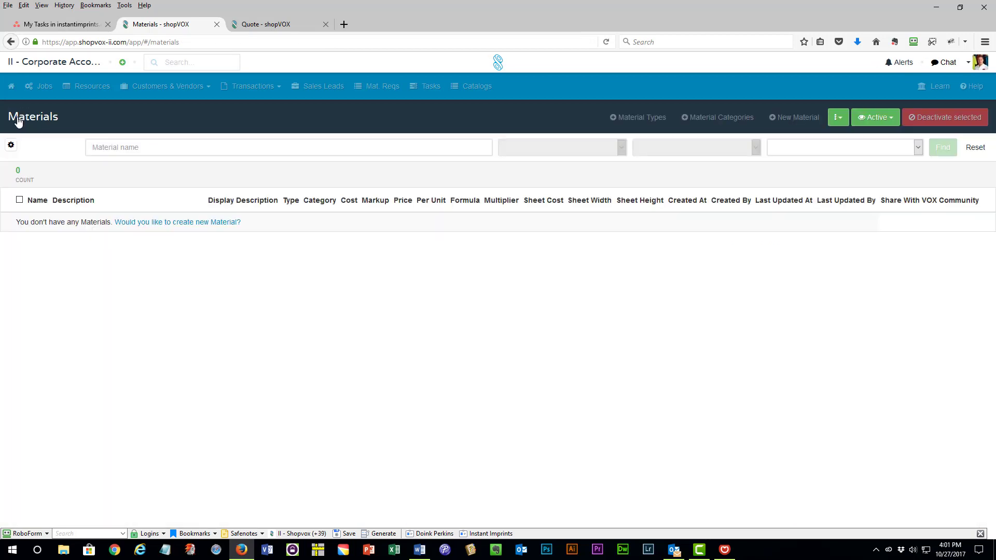
{"action": "left_click", "coordinate": [39, 201]}
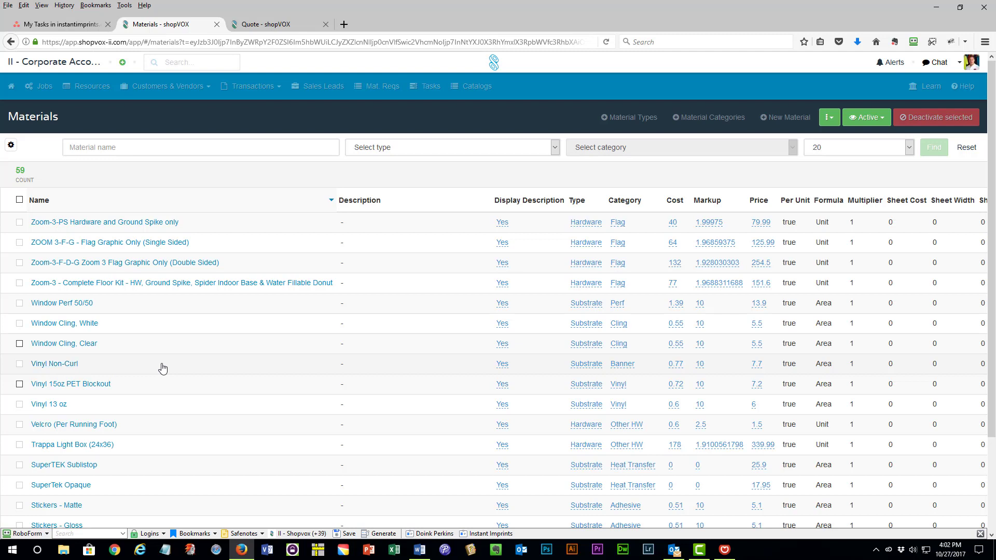
{"action": "left_click", "coordinate": [19, 385]}
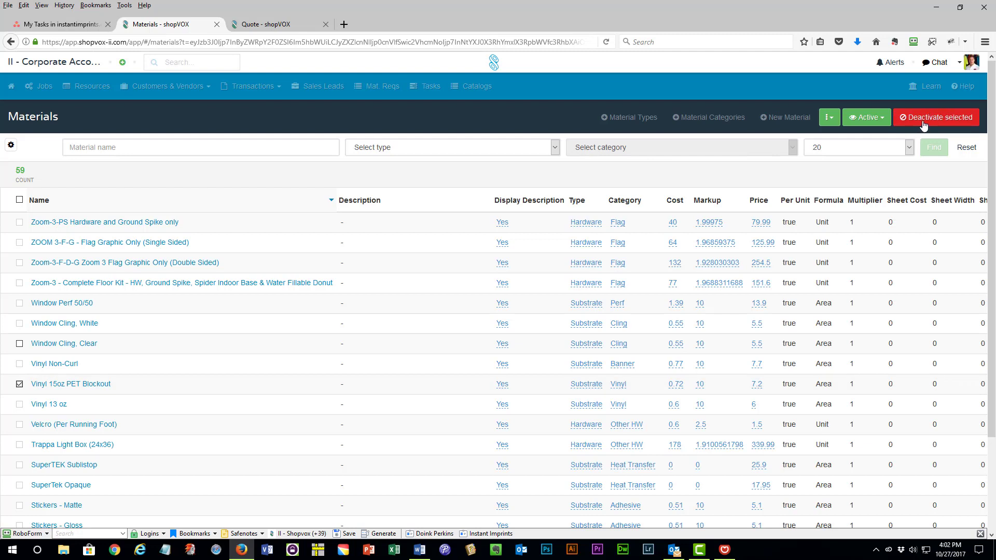
{"action": "left_click", "coordinate": [19, 384]}
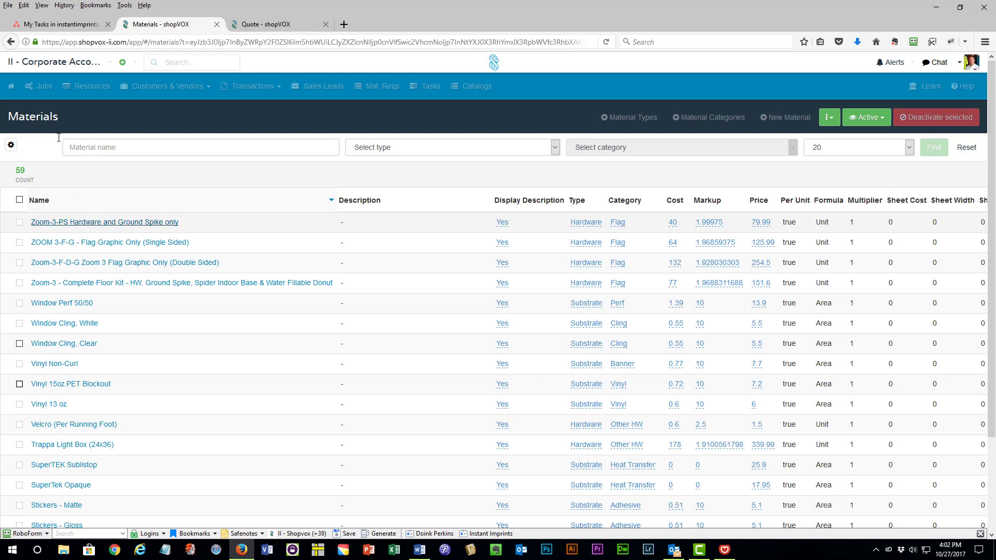
Go to the Products list in the POS pricing settings and open the Signs and Banners - By Area product on page 2
{"action": "left_click", "coordinate": [46, 63]}
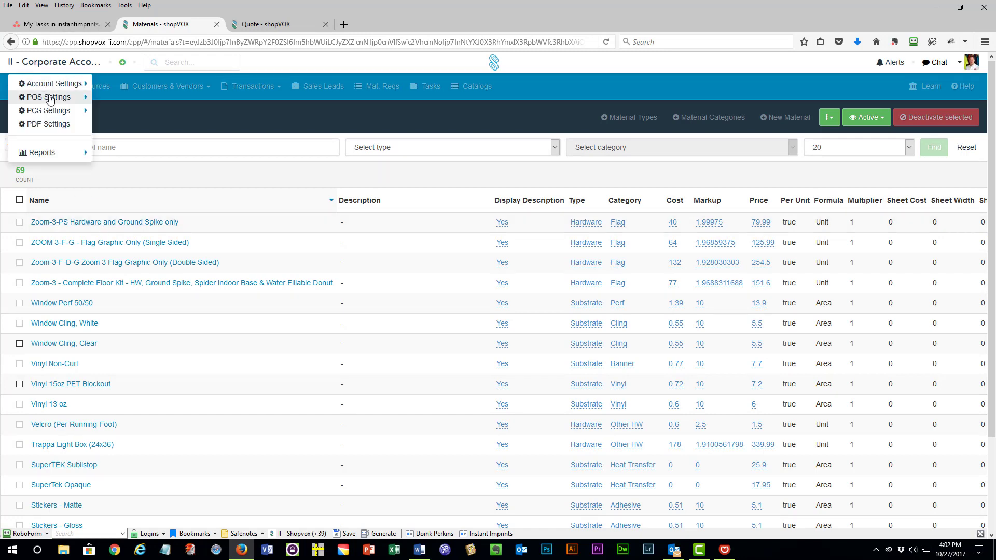
{"action": "left_click", "coordinate": [48, 98]}
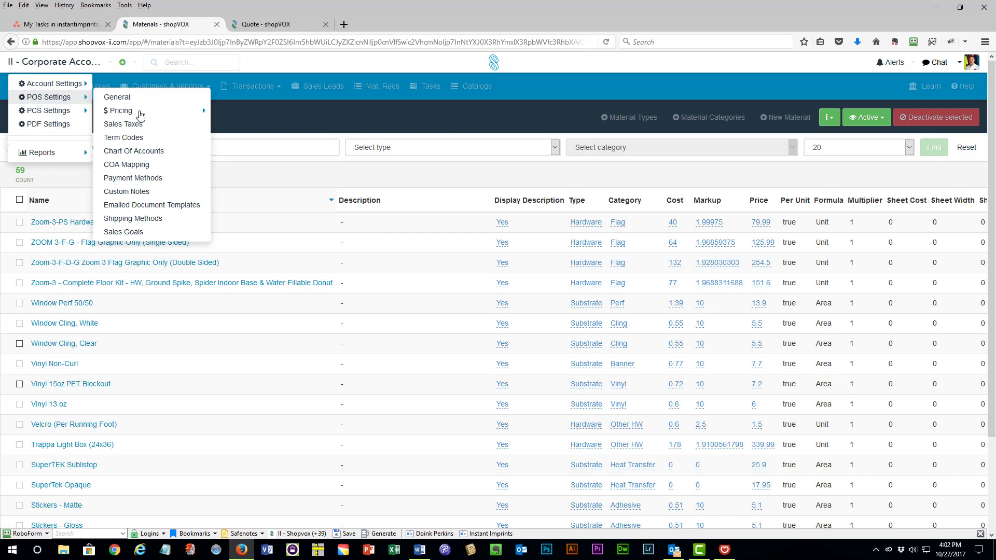
{"action": "left_click", "coordinate": [134, 114]}
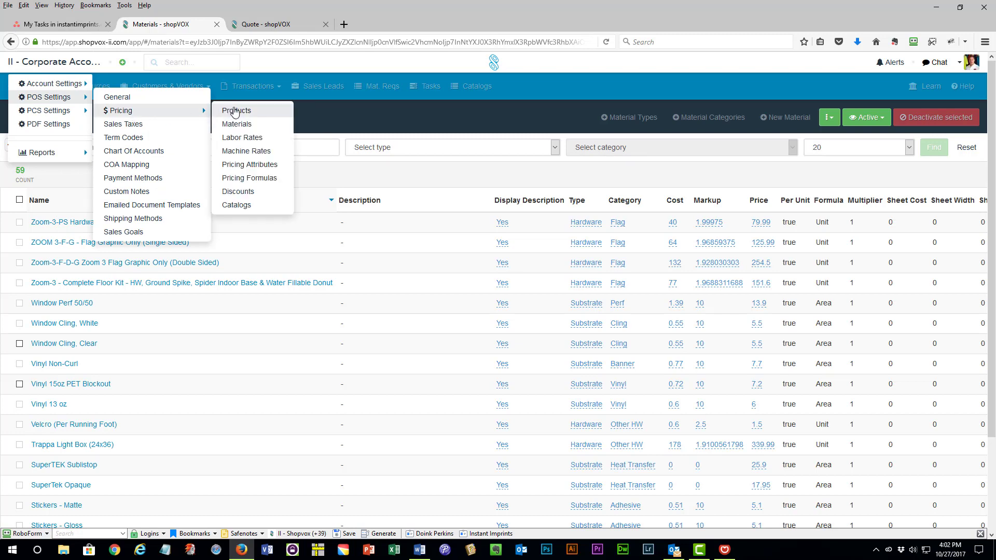
{"action": "left_click", "coordinate": [235, 111]}
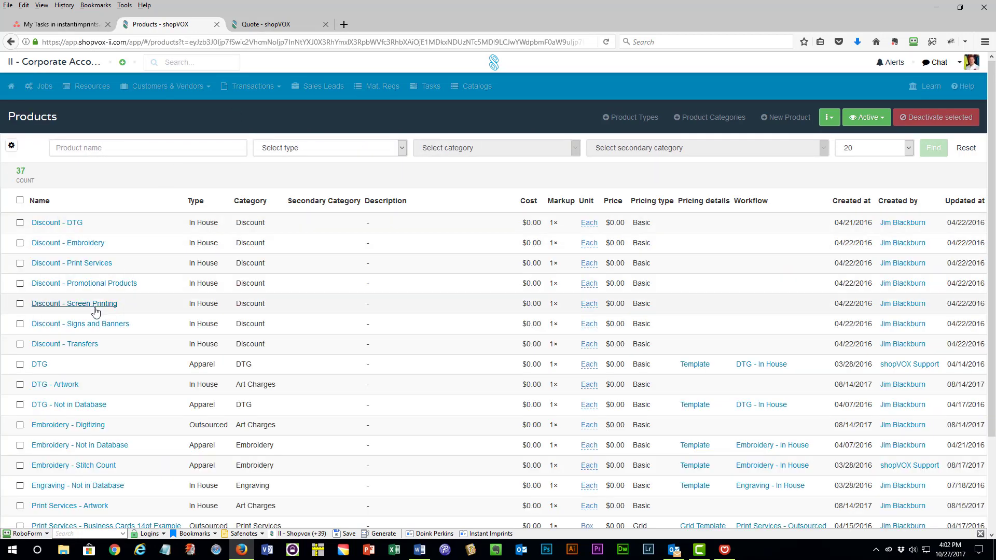
{"action": "scroll", "coordinate": [134, 307], "scroll_direction": "down", "scroll_amount": 4}
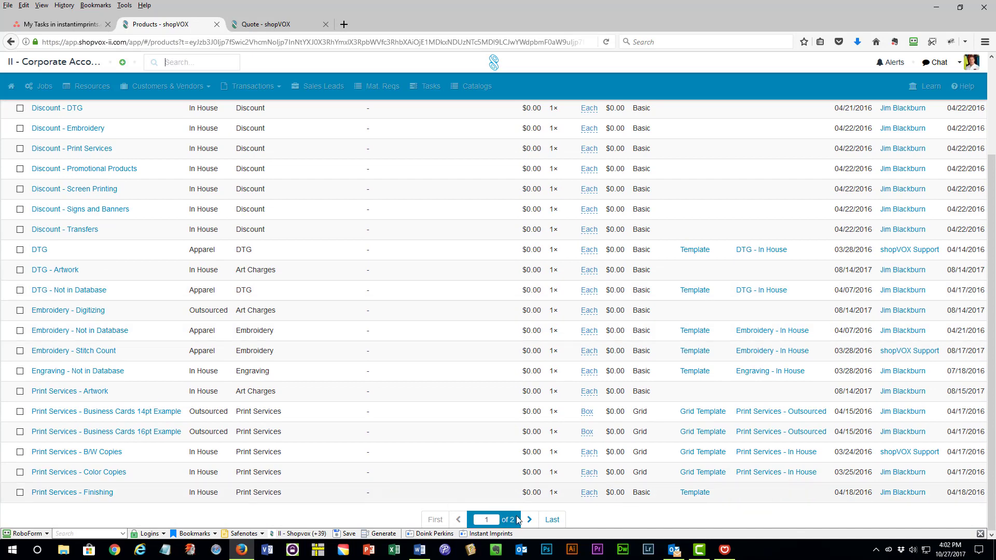
{"action": "left_click", "coordinate": [530, 520]}
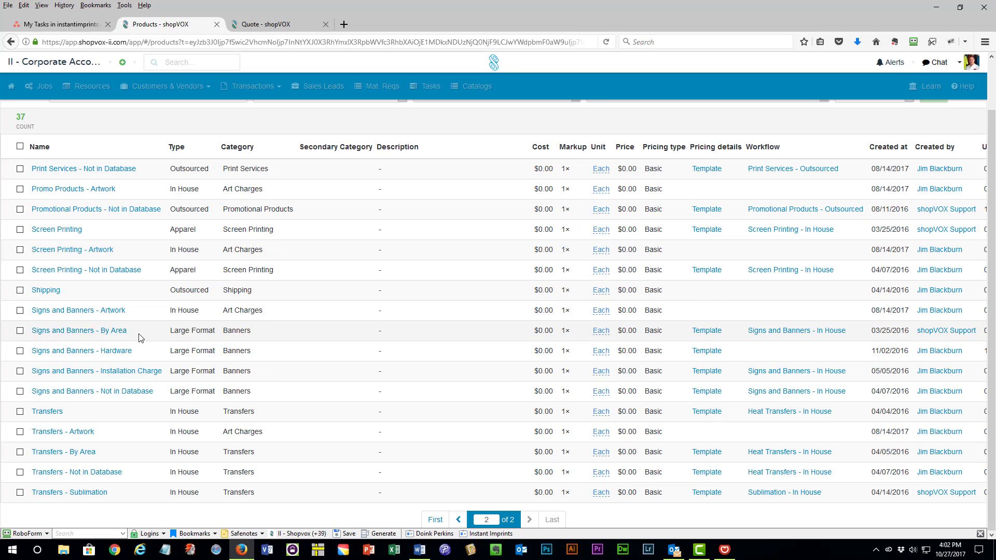
{"action": "left_click", "coordinate": [67, 332]}
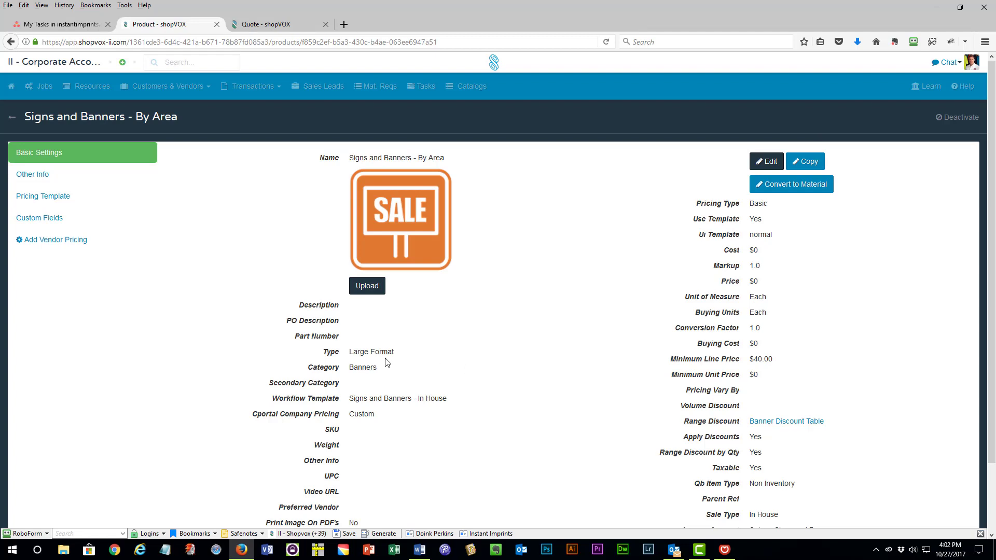
Examine the basic settings of the Signs and Banners - By Area product and highlight its name
{"action": "scroll", "coordinate": [52, 212], "scroll_direction": "down", "scroll_amount": 1}
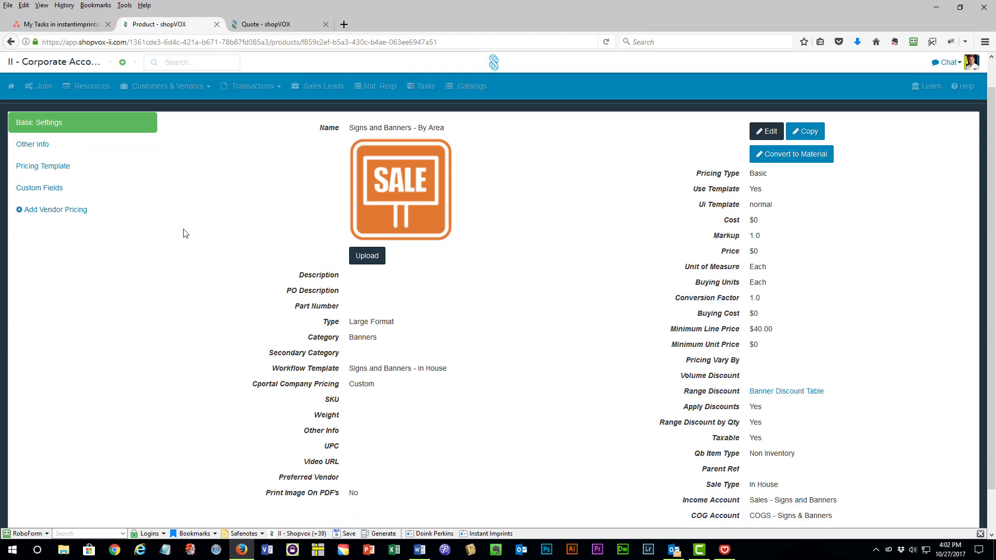
{"action": "scroll", "coordinate": [197, 241], "scroll_direction": "up", "scroll_amount": 2}
{"action": "double_click", "coordinate": [437, 158]}
{"action": "left_click_drag", "start_coordinate": [388, 160], "coordinate": [353, 158]}
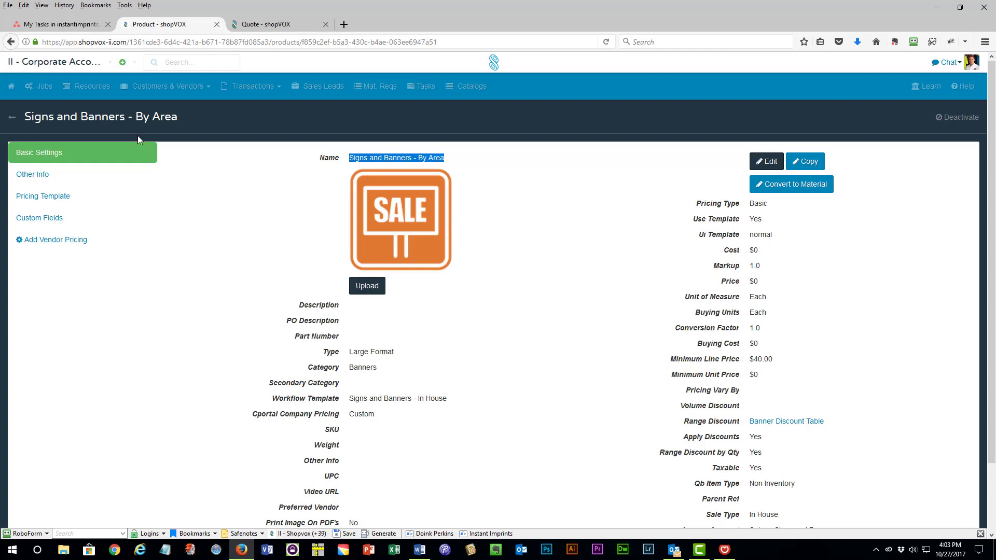
Open the product's pricing template and bring up the selection of acceptable substrate items for the Choose material option
{"action": "left_click", "coordinate": [30, 201]}
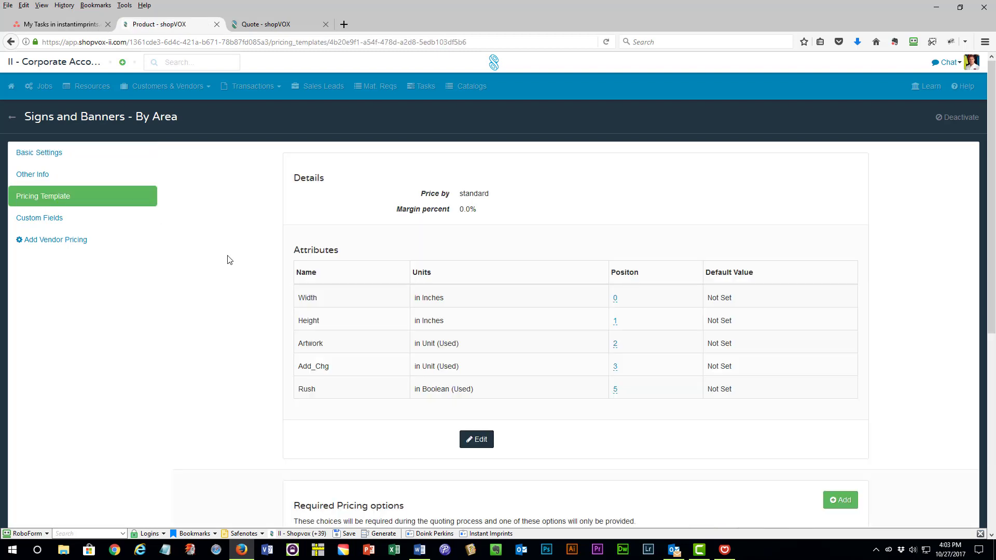
{"action": "scroll", "coordinate": [248, 215], "scroll_direction": "down", "scroll_amount": 2}
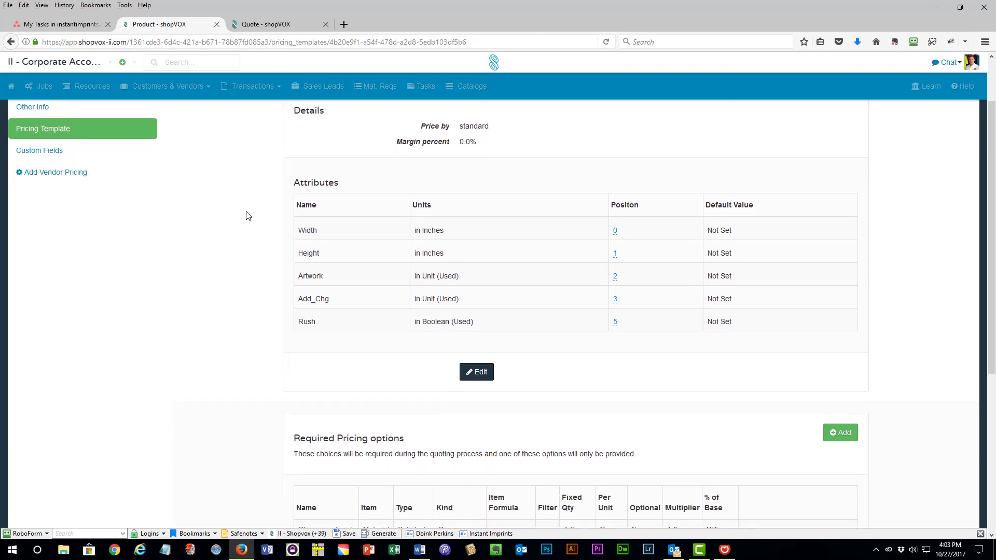
{"action": "scroll", "coordinate": [248, 216], "scroll_direction": "down", "scroll_amount": 3}
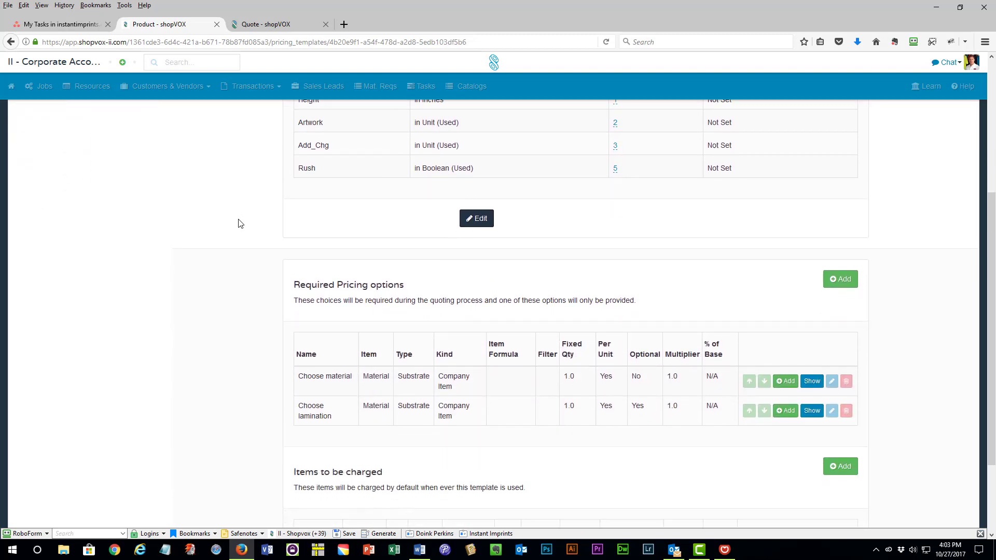
{"action": "scroll", "coordinate": [227, 230], "scroll_direction": "down", "scroll_amount": 2}
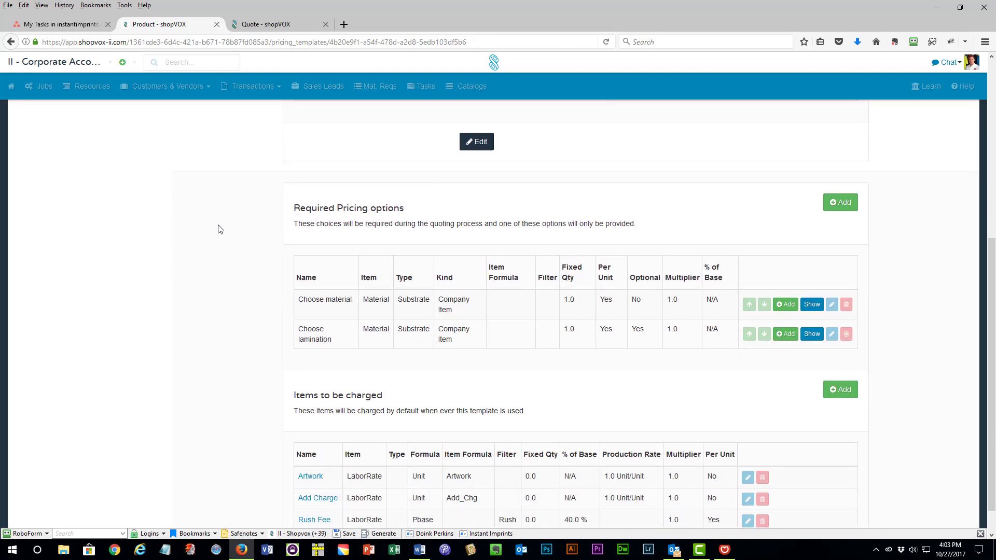
{"action": "left_click_drag", "start_coordinate": [410, 206], "coordinate": [293, 206]}
{"action": "left_click", "coordinate": [177, 272]}
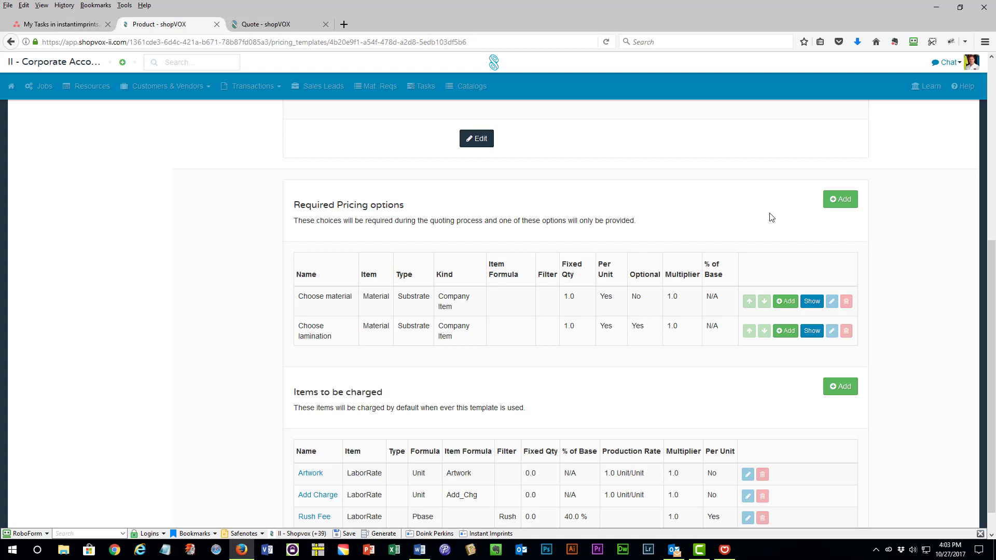
{"action": "left_click", "coordinate": [791, 305]}
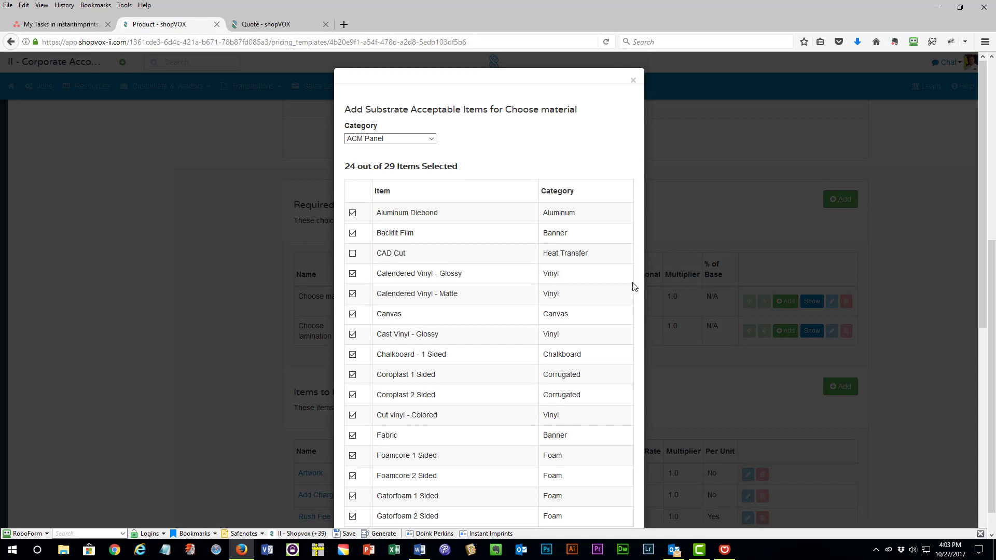
Add Vinyl 15oz PET Blockout to the acceptable substrate items for the Choose material option and save the selection
{"action": "scroll", "coordinate": [634, 287], "scroll_direction": "down", "scroll_amount": 3}
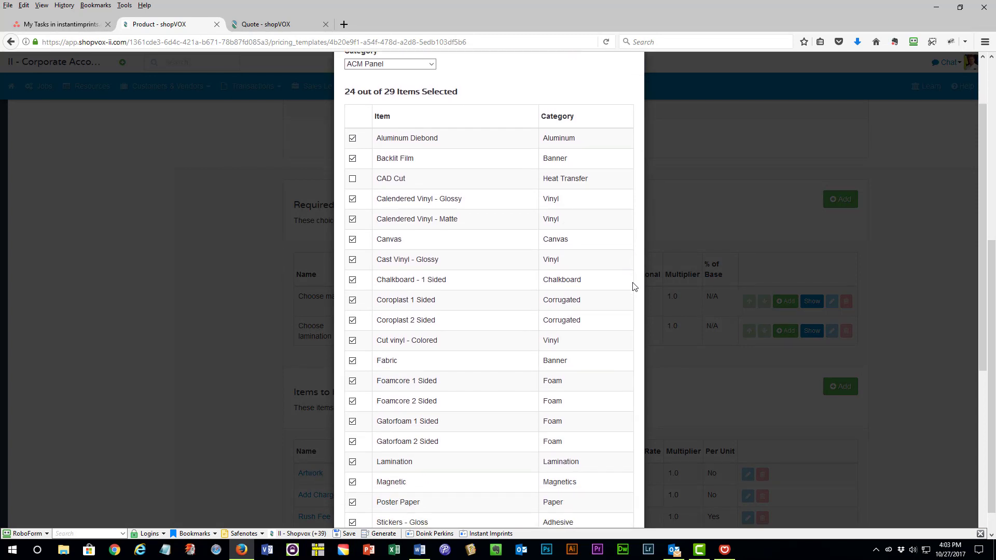
{"action": "scroll", "coordinate": [633, 287], "scroll_direction": "down", "scroll_amount": 1}
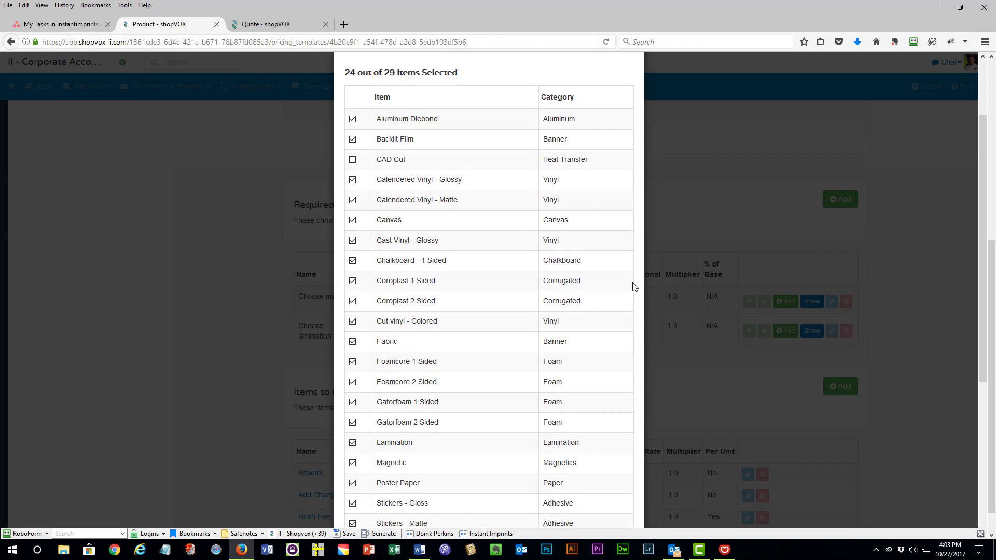
{"action": "scroll", "coordinate": [633, 286], "scroll_direction": "down", "scroll_amount": 5}
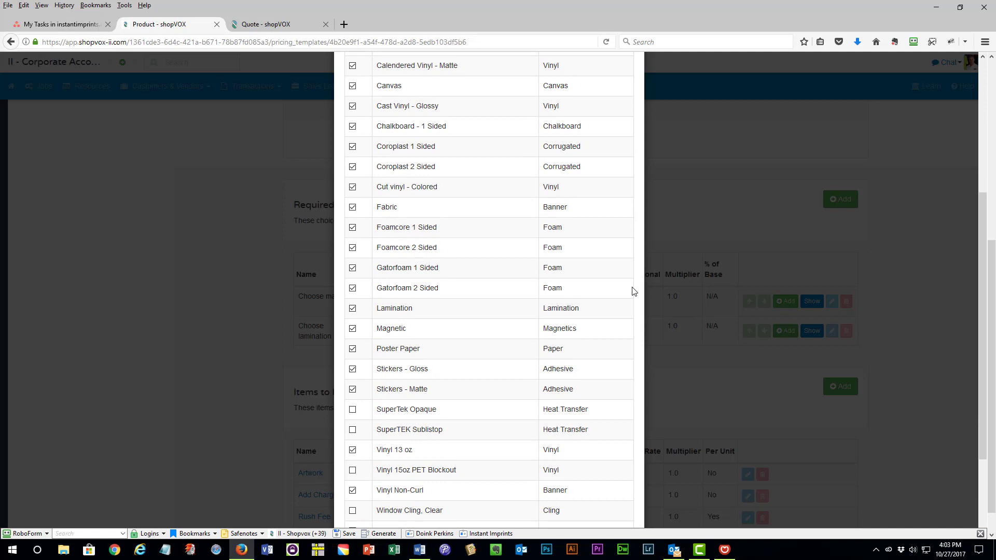
{"action": "scroll", "coordinate": [573, 123], "scroll_direction": "down", "scroll_amount": 2}
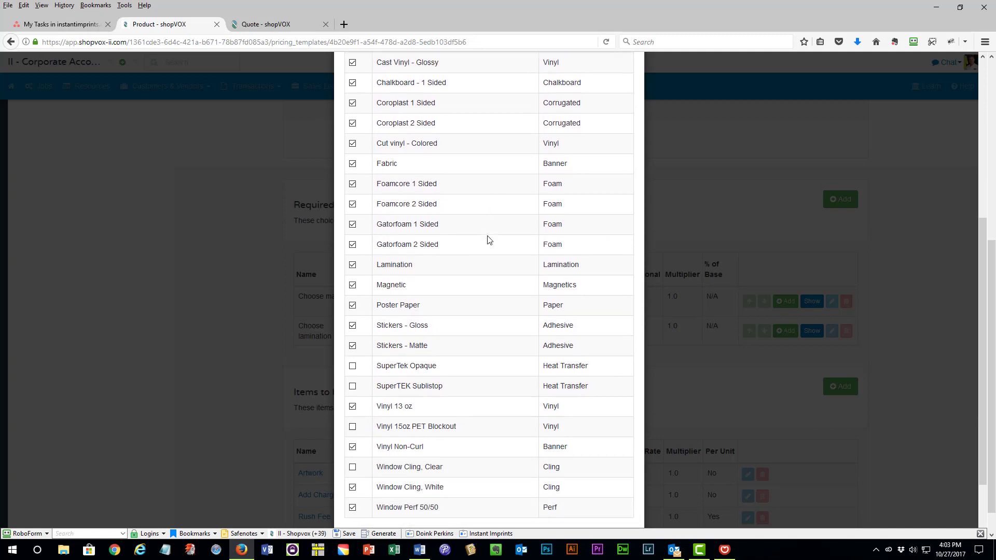
{"action": "scroll", "coordinate": [483, 207], "scroll_direction": "down", "scroll_amount": 3}
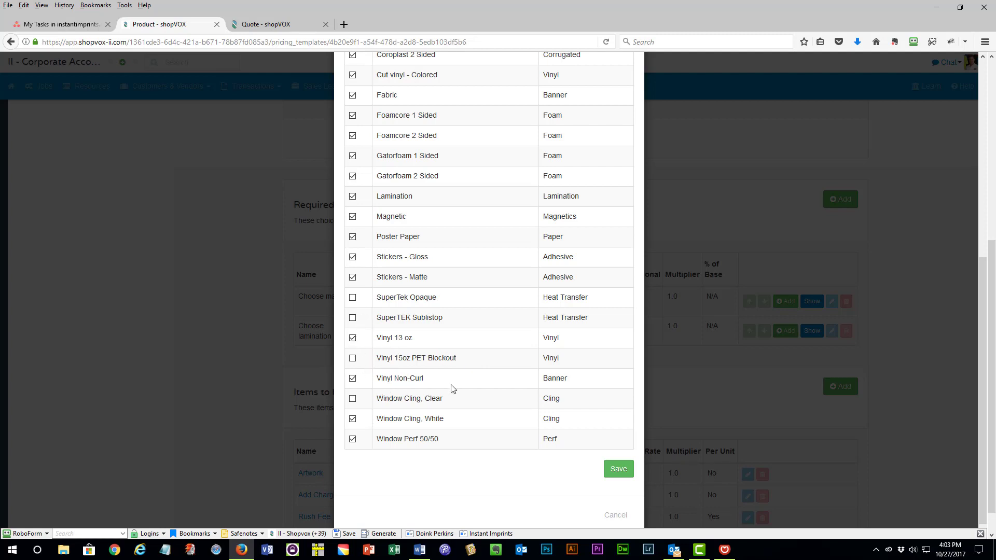
{"action": "left_click", "coordinate": [353, 359]}
{"action": "left_click", "coordinate": [616, 471]}
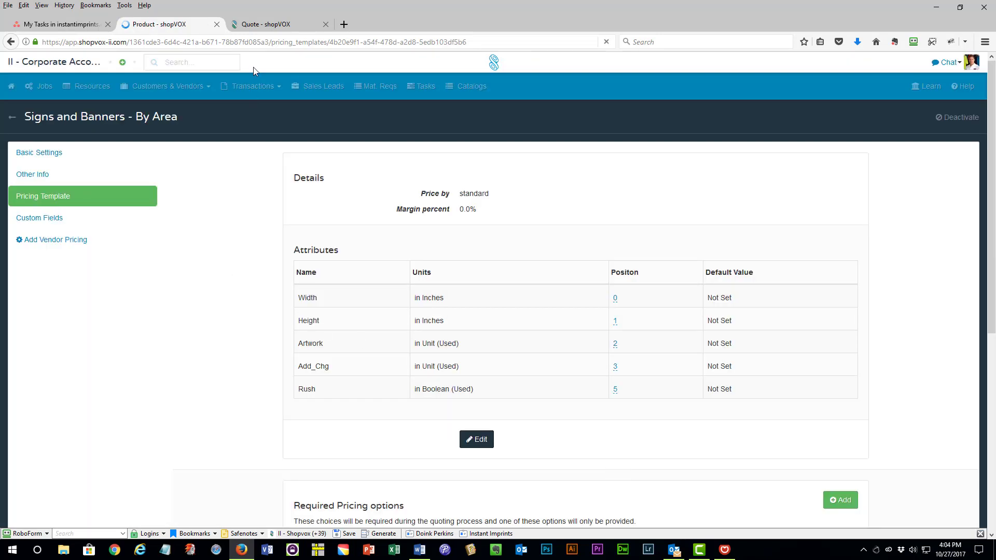
Switch to the open quote, reload it, and start a new item using the Signs and Banners - By Area product
{"action": "left_click", "coordinate": [256, 25]}
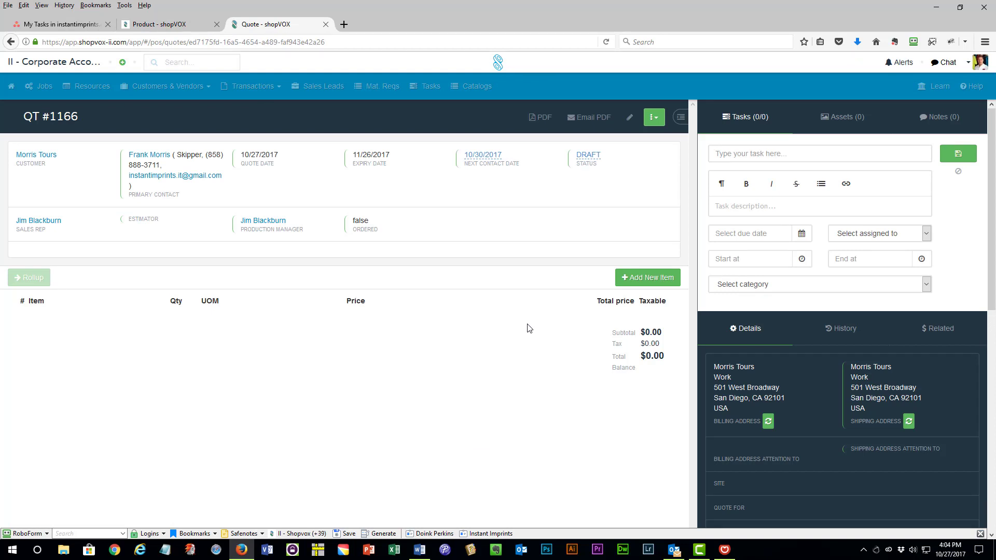
{"action": "key", "text": "F5"}
{"action": "left_click", "coordinate": [648, 279]}
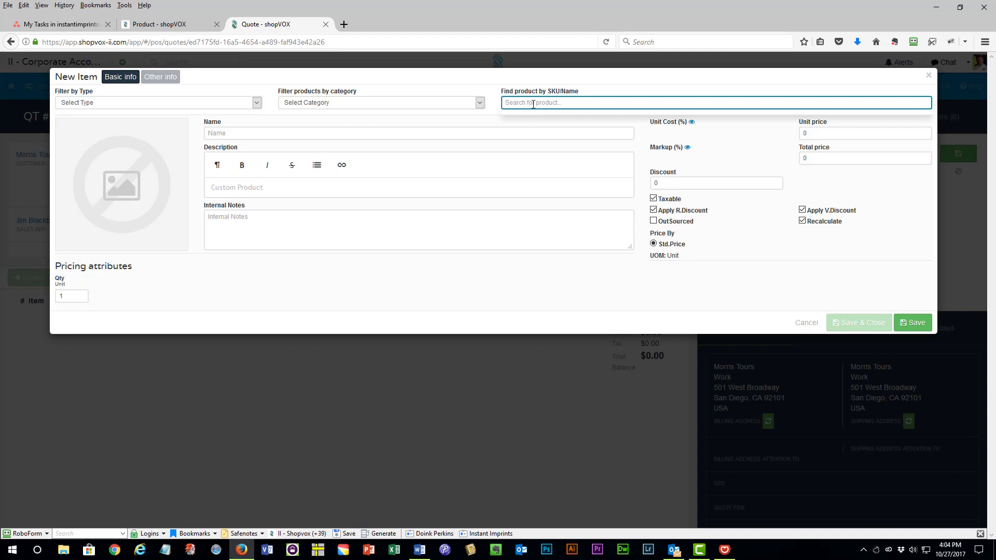
{"action": "type", "text": "sign"}
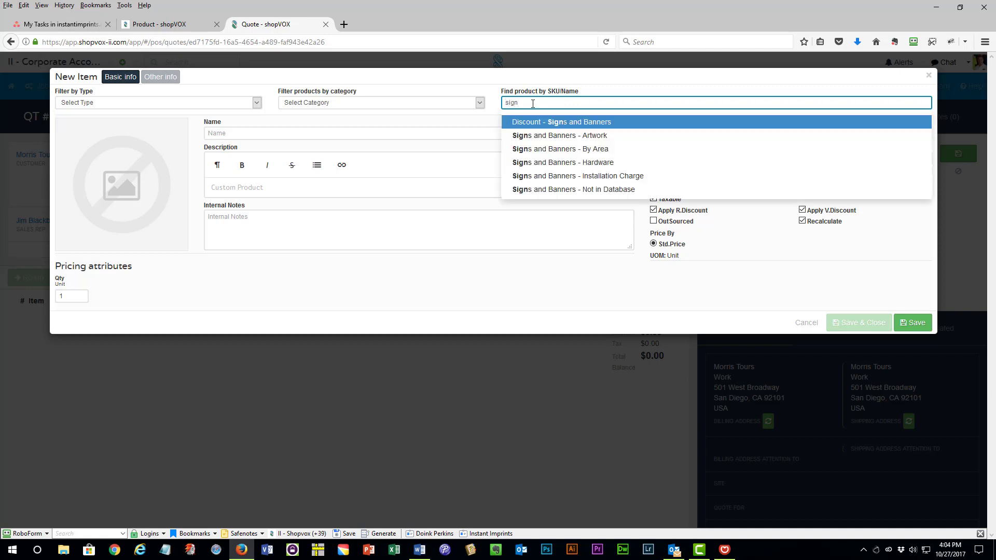
{"action": "left_click", "coordinate": [547, 150]}
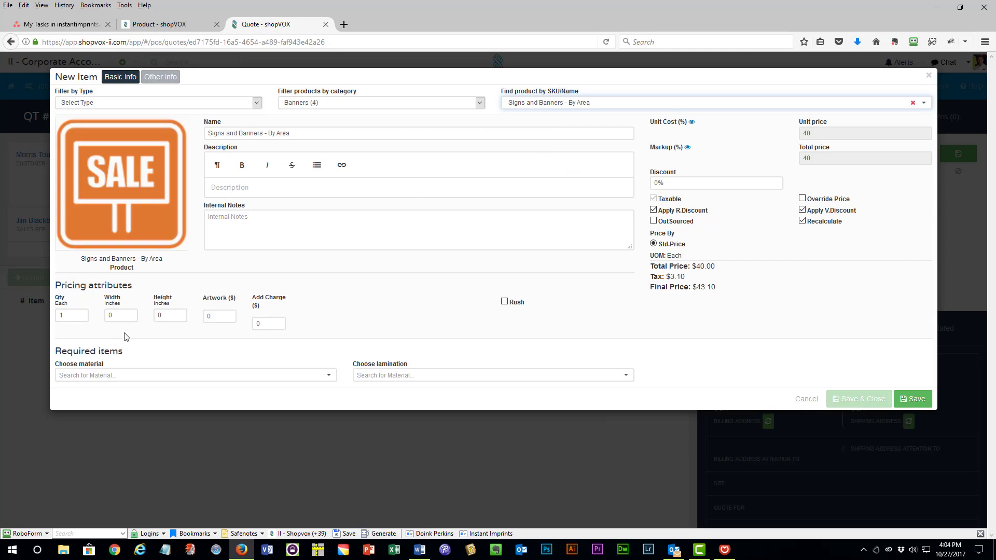
Set the new item's width to 36 inches and its height to 72 inches
{"action": "left_click", "coordinate": [124, 316]}
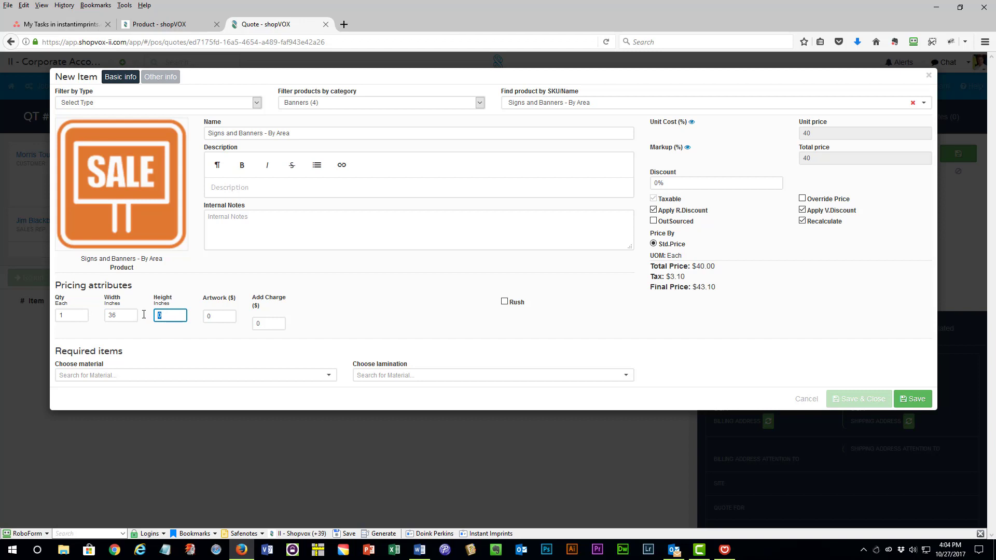
{"action": "key", "text": "Tab"}
{"action": "left_click", "coordinate": [172, 316]}
{"action": "key", "text": "BackSpace"}
{"action": "key", "text": "BackSpace"}
{"action": "key", "text": "BackSpace"}
{"action": "key", "text": "Tab"}
Choose Vinyl 15oz PET Blockout as the required material for the new quote item
{"action": "left_click", "coordinate": [129, 376]}
{"action": "type", "text": "v"}
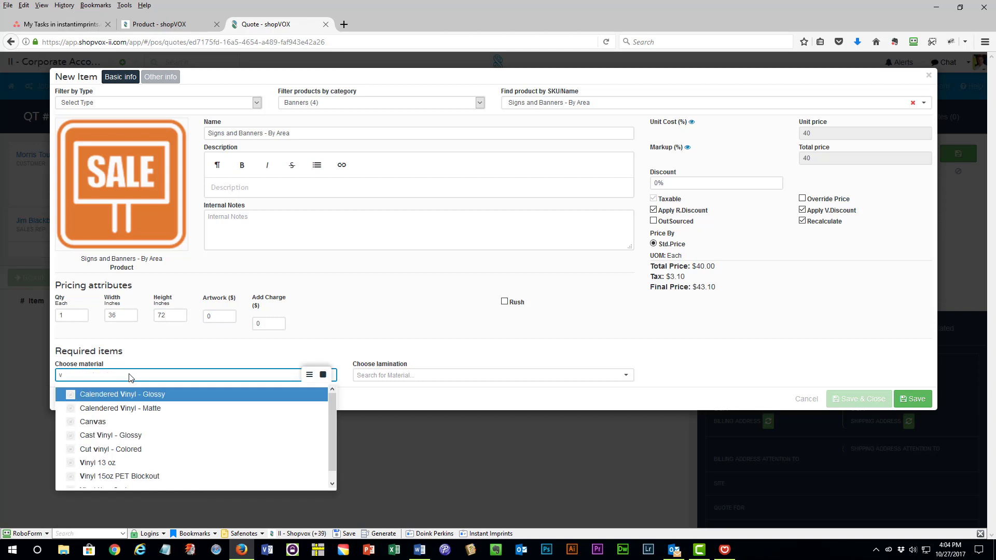
{"action": "scroll", "coordinate": [173, 429], "scroll_direction": "down", "scroll_amount": 1}
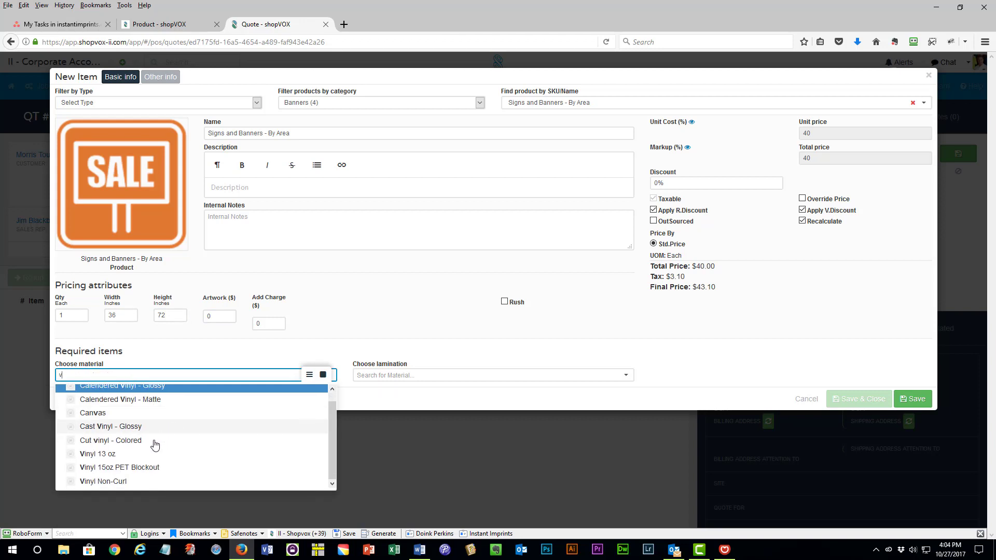
{"action": "left_click", "coordinate": [113, 471]}
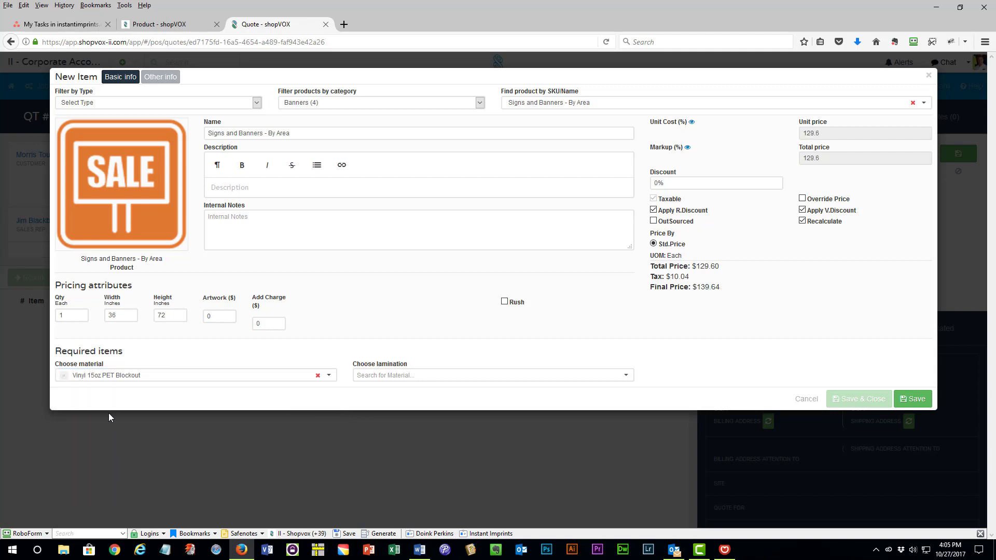